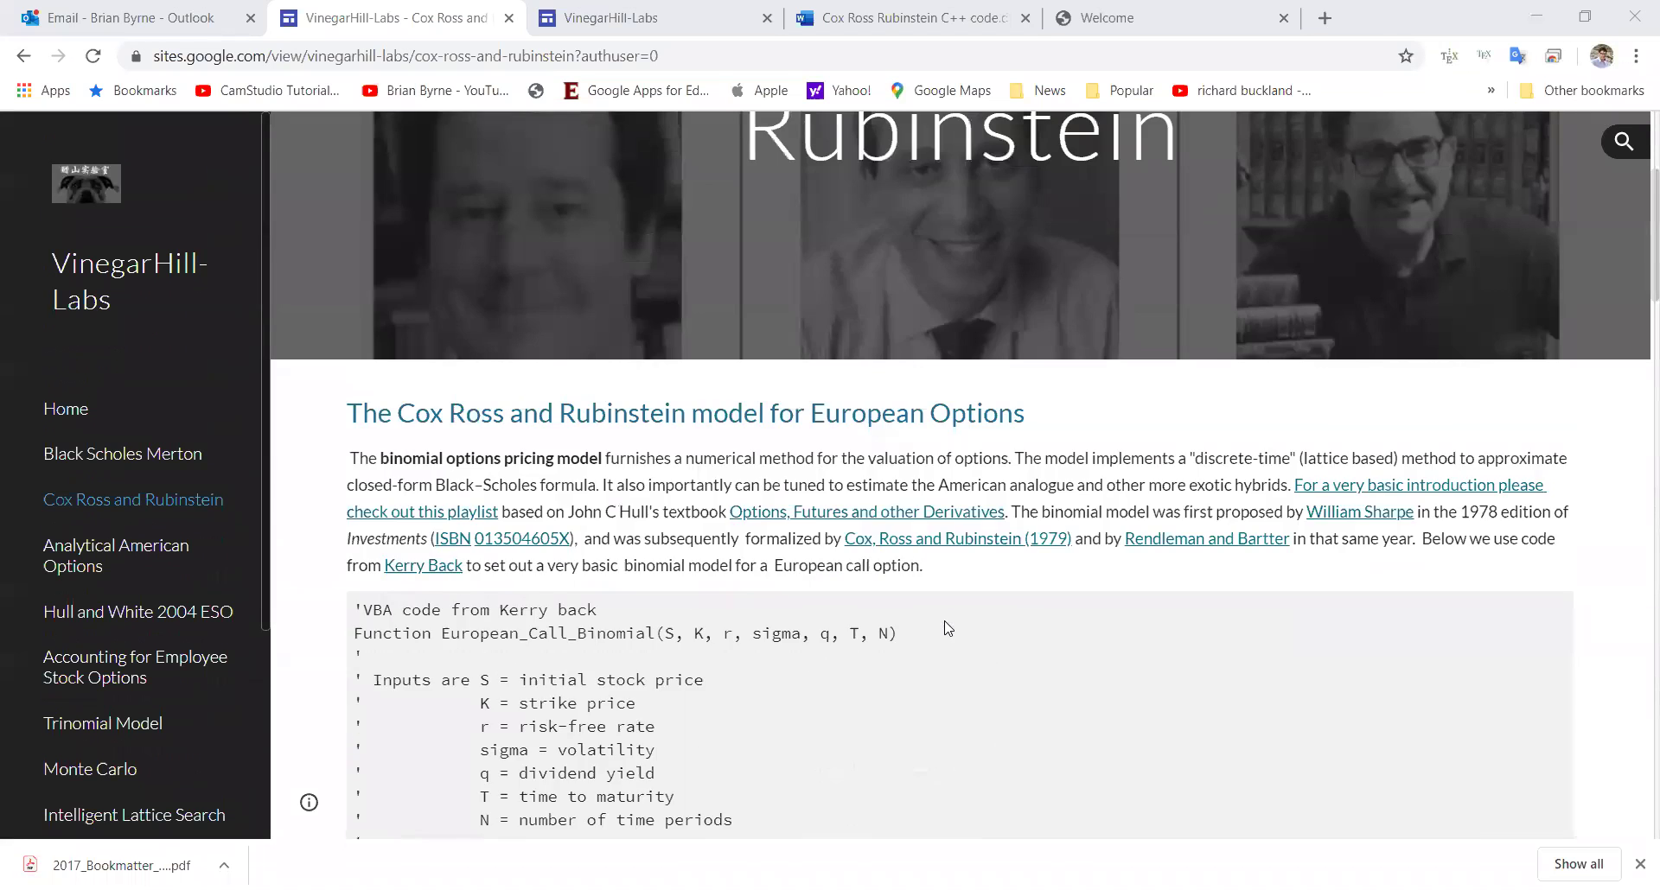
{"action": "scroll", "coordinate": [947, 628], "scroll_direction": "up", "scroll_amount": 4}
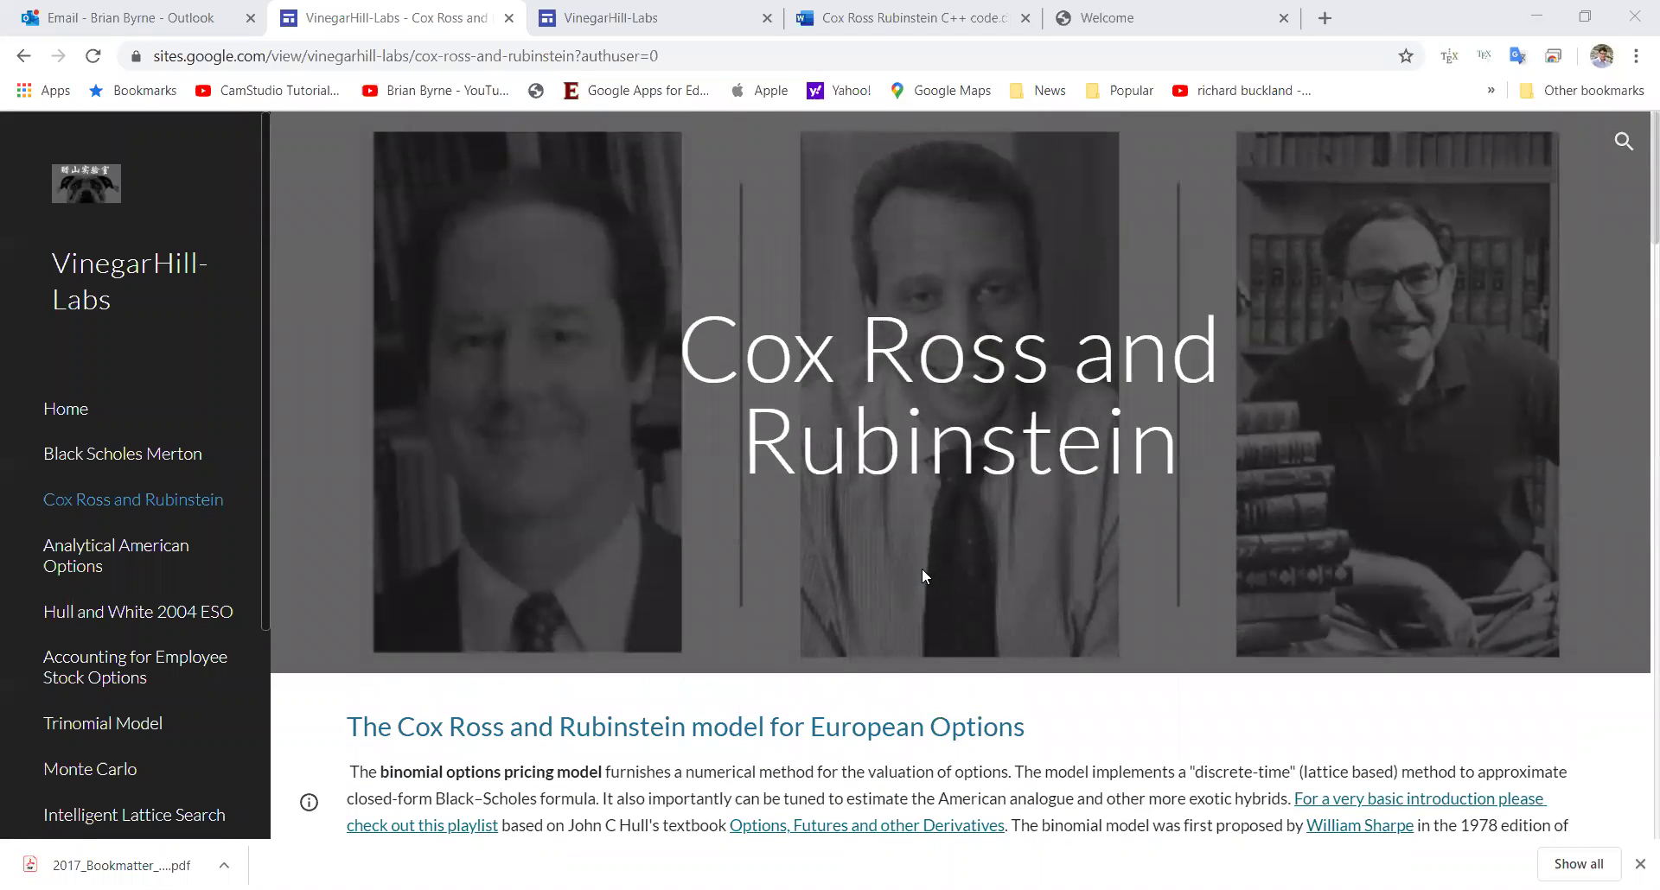
Scroll past the video to the Fabrice Rouah CRRTree VBA code for American options.
{"action": "scroll", "coordinate": [922, 572], "scroll_direction": "down", "scroll_amount": 5}
{"action": "scroll", "coordinate": [921, 572], "scroll_direction": "down", "scroll_amount": 3}
{"action": "scroll", "coordinate": [922, 572], "scroll_direction": "down", "scroll_amount": 4}
{"action": "scroll", "coordinate": [922, 573], "scroll_direction": "down", "scroll_amount": 3}
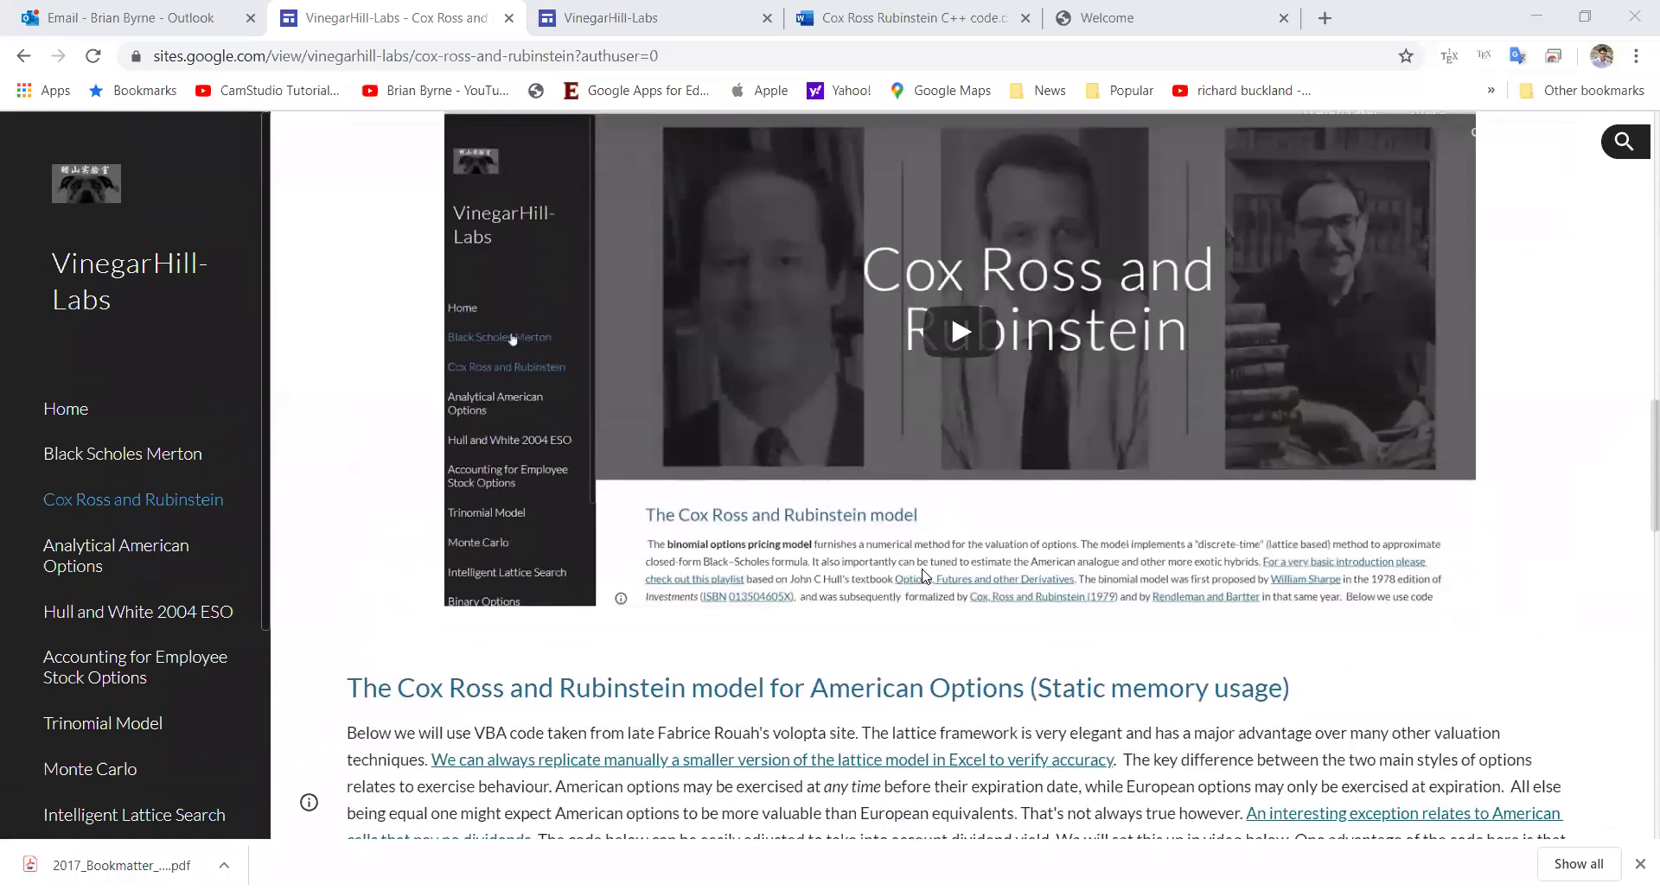
{"action": "scroll", "coordinate": [923, 576], "scroll_direction": "down", "scroll_amount": 5}
{"action": "scroll", "coordinate": [924, 576], "scroll_direction": "down", "scroll_amount": 4}
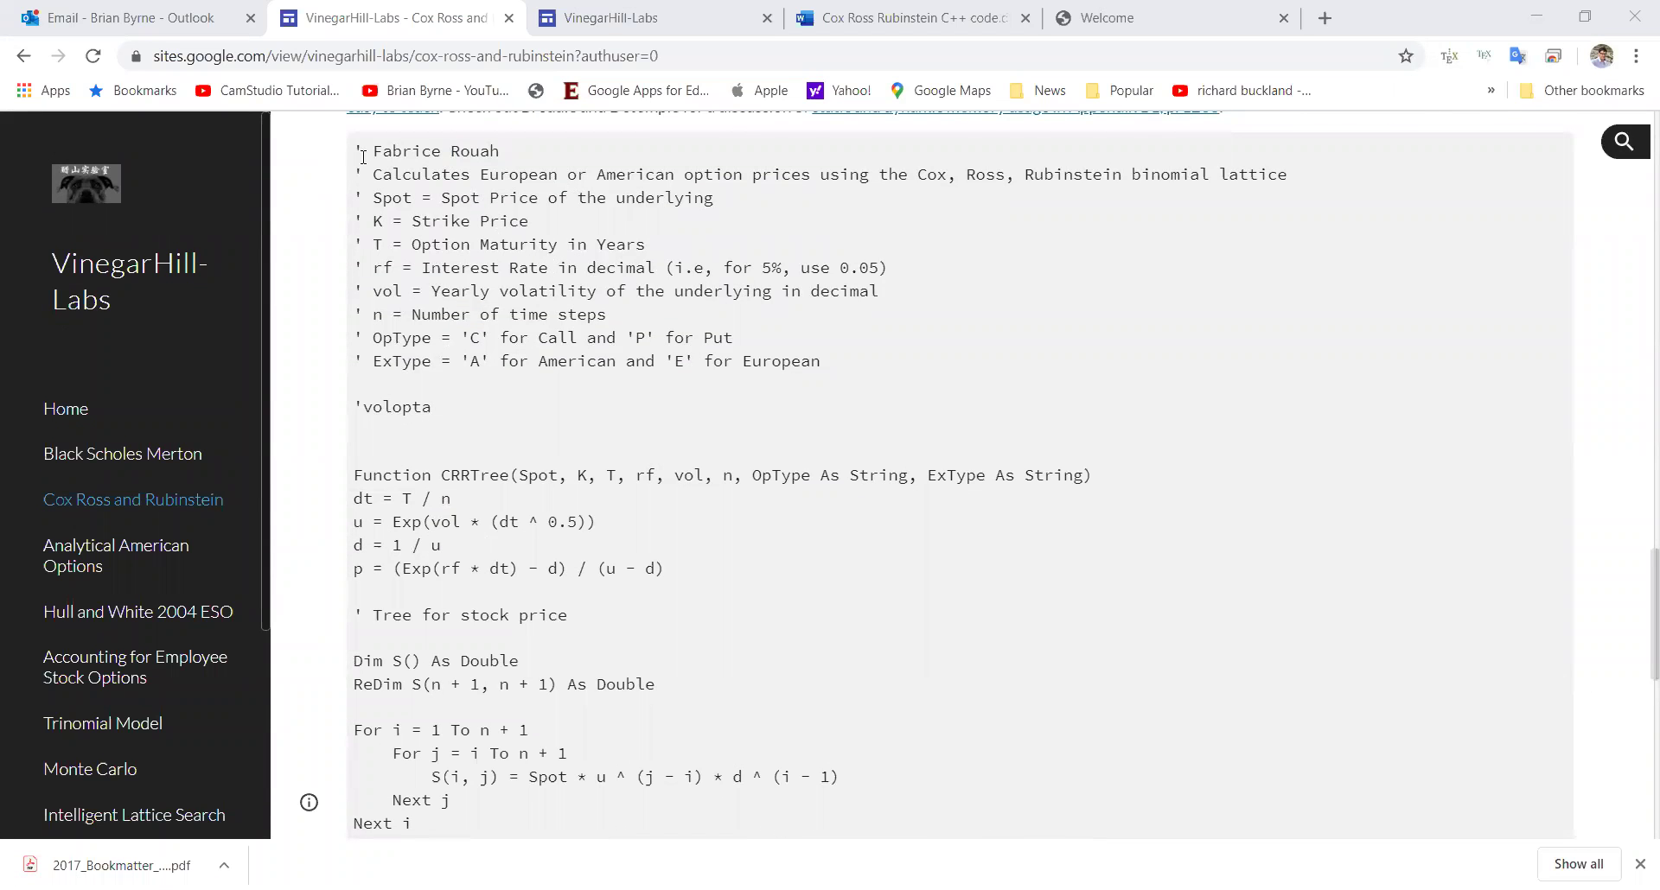
Copy the whole CRRTree code block, from the Fabrice Rouah comment to End Function.
{"action": "mouse_move", "coordinate": [356, 151]}
{"action": "left_mouse_down"}
{"action": "mouse_move", "coordinate": [489, 784]}
{"action": "mouse_move", "coordinate": [450, 726]}
{"action": "left_mouse_up"}
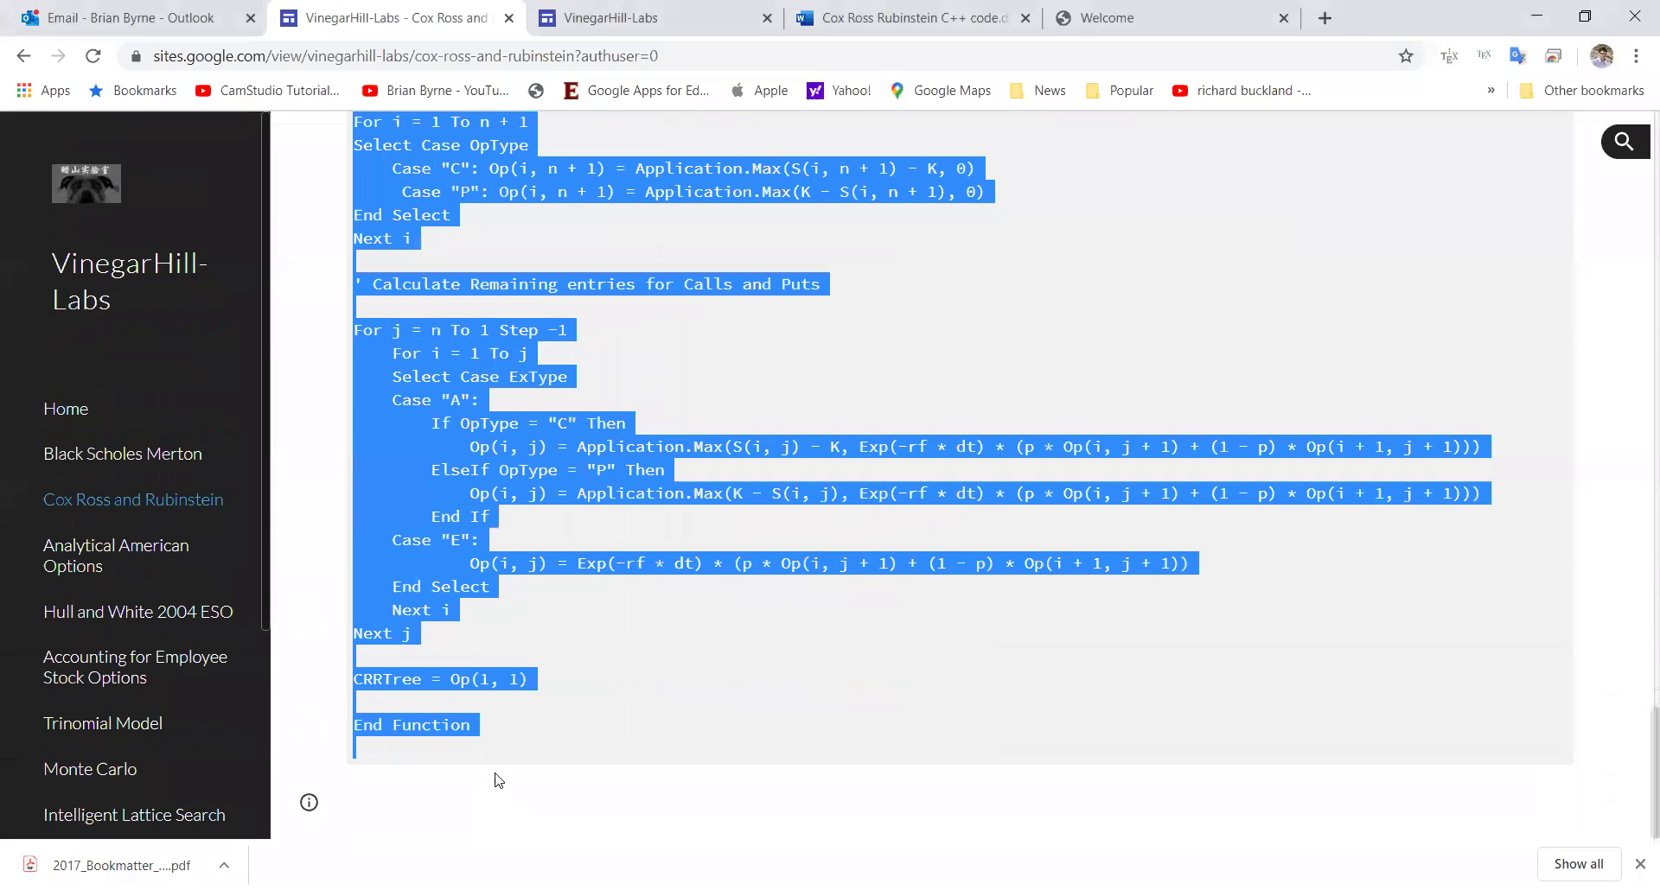
{"action": "right_click", "coordinate": [449, 726]}
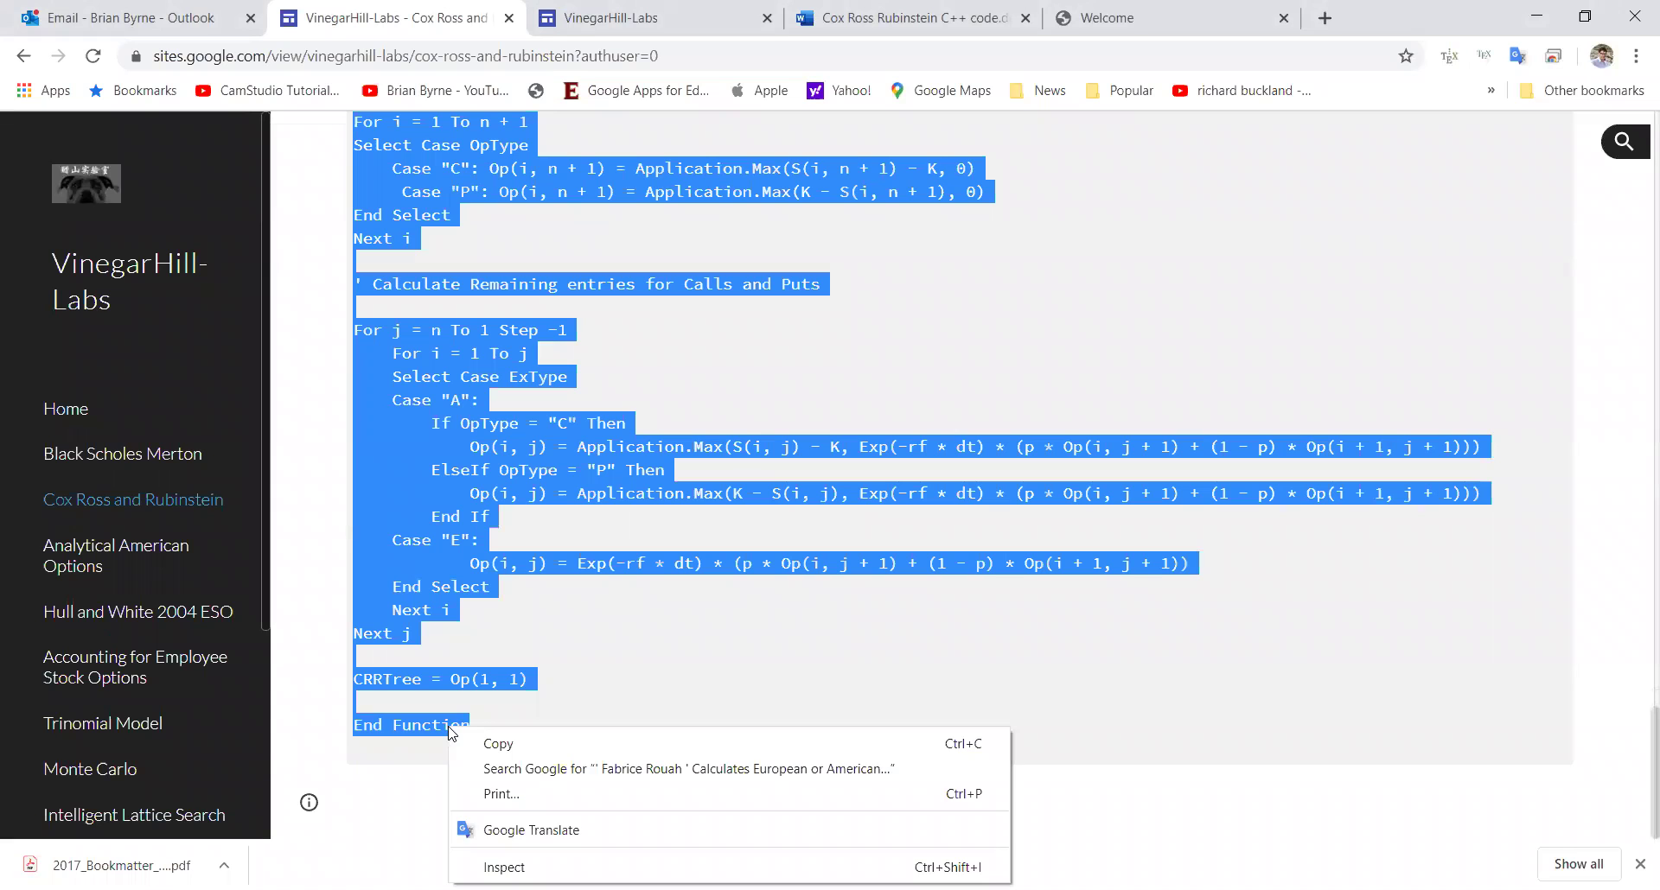
{"action": "left_click", "coordinate": [489, 744]}
{"action": "scroll", "coordinate": [545, 585], "scroll_direction": "up", "scroll_amount": 5}
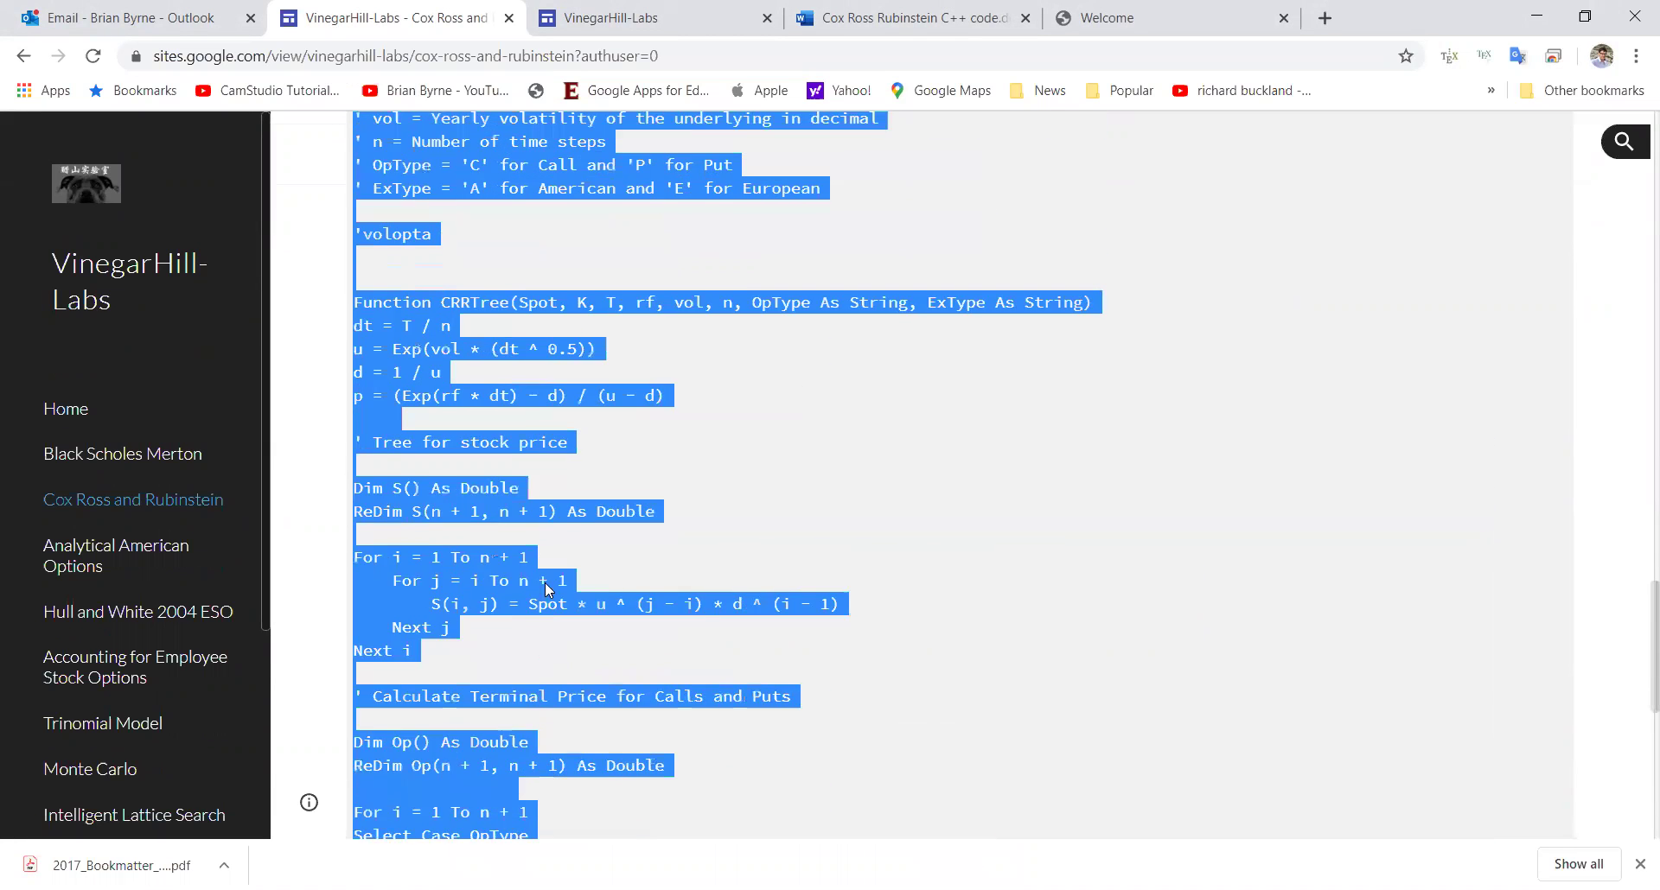
{"action": "scroll", "coordinate": [545, 586], "scroll_direction": "up", "scroll_amount": 5}
{"action": "scroll", "coordinate": [545, 585], "scroll_direction": "up", "scroll_amount": 5}
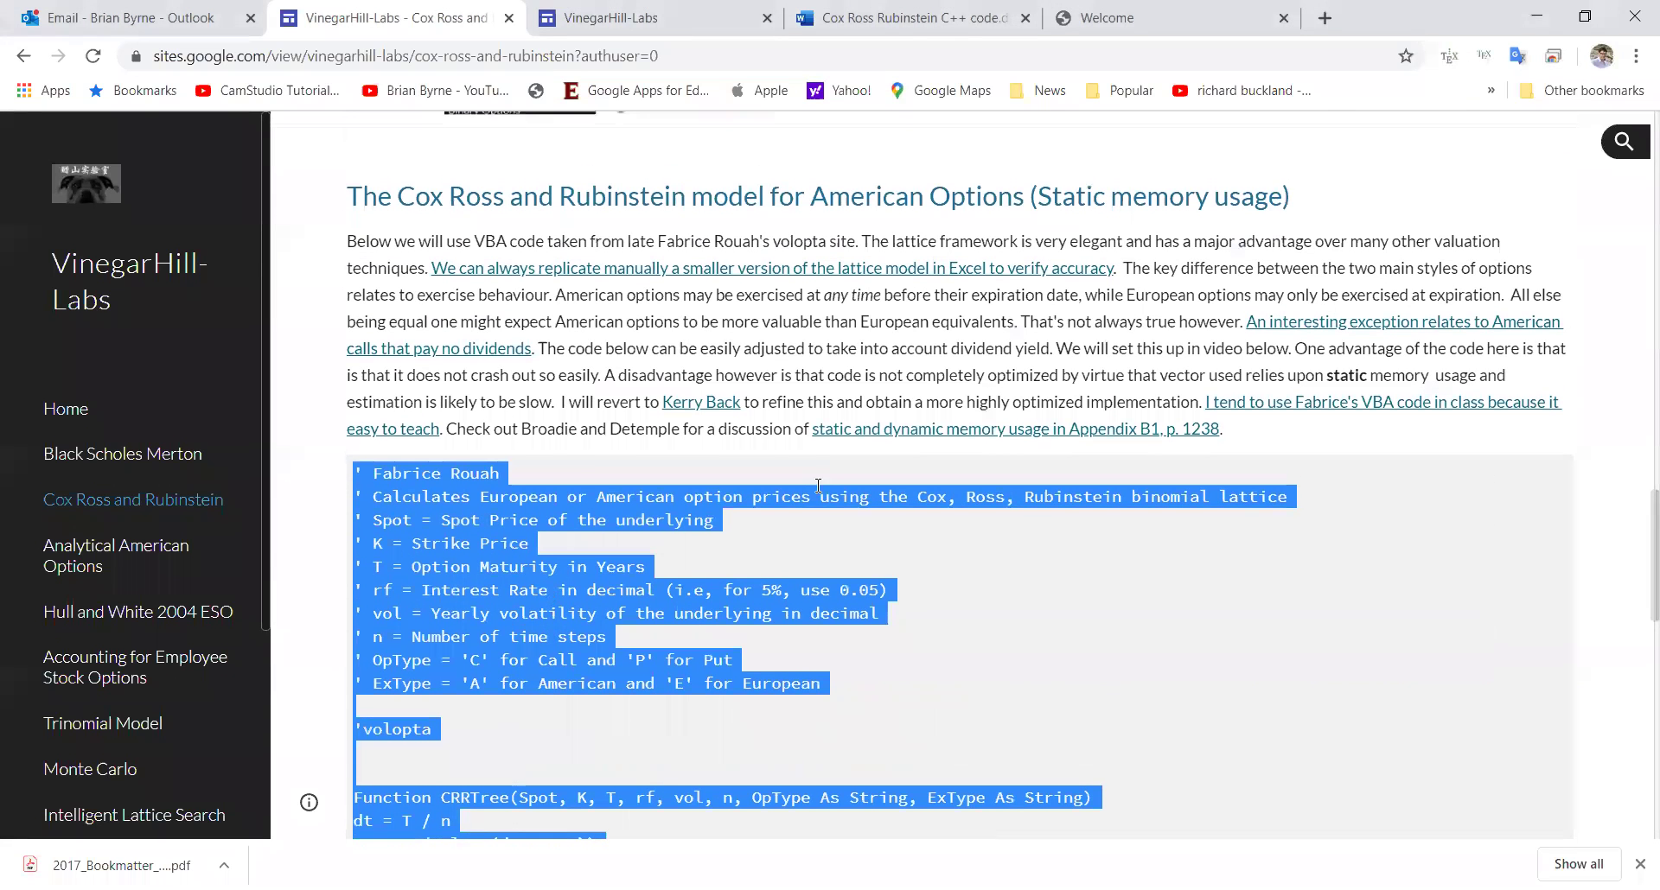
Reselect the code block and switch to the Excel workbook with the call prices.
{"action": "left_click", "coordinate": [675, 576]}
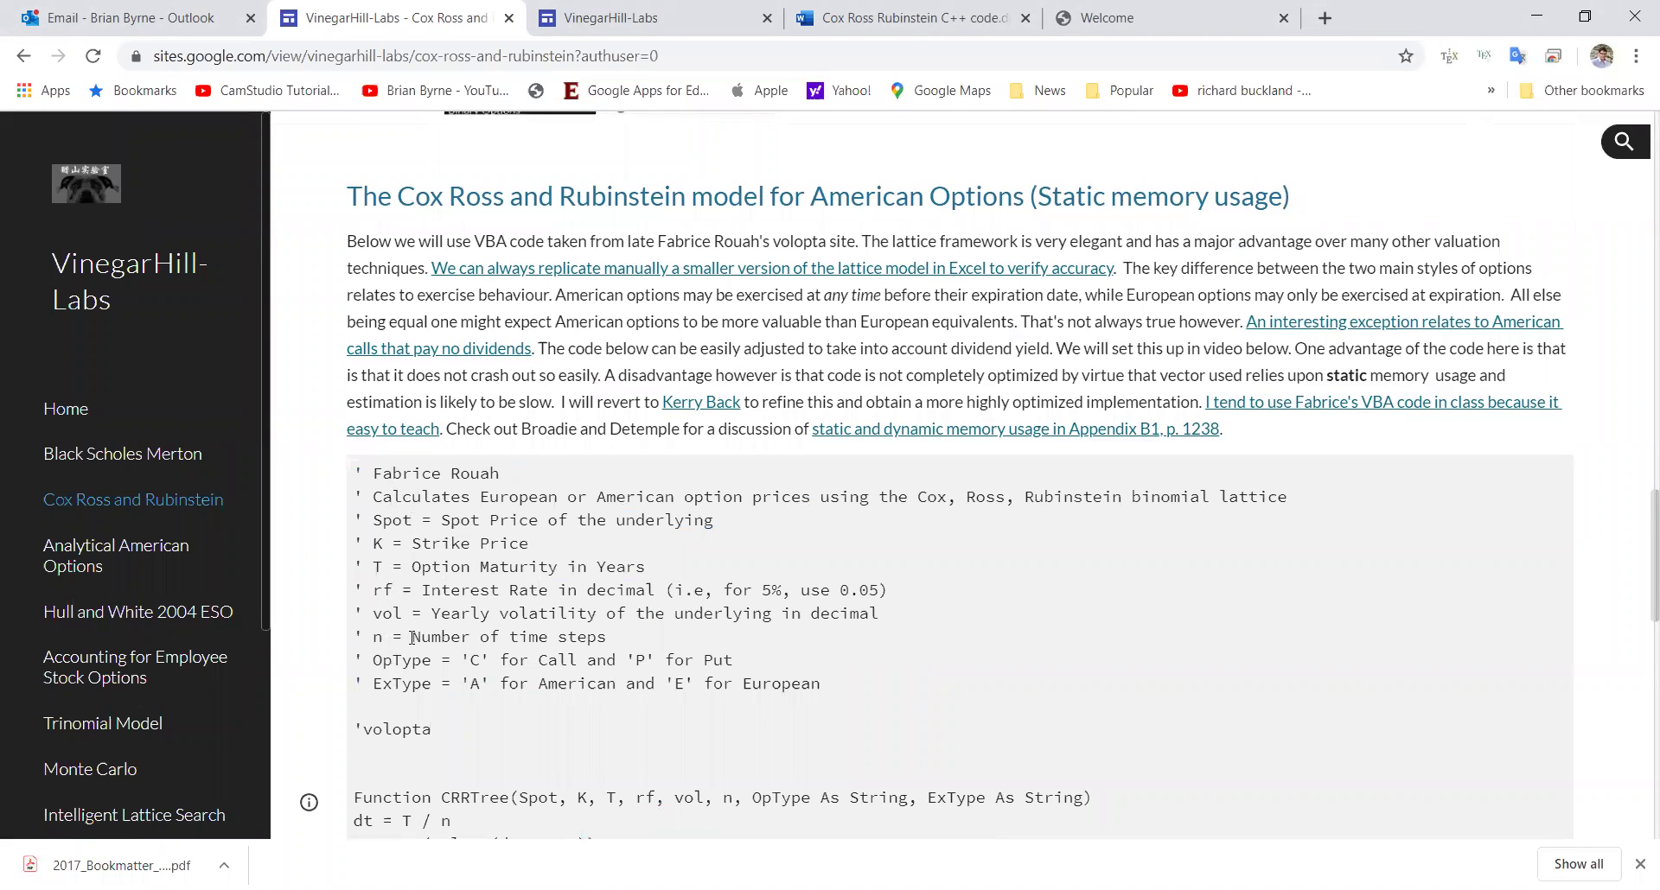
{"action": "scroll", "coordinate": [442, 649], "scroll_direction": "down", "scroll_amount": 2}
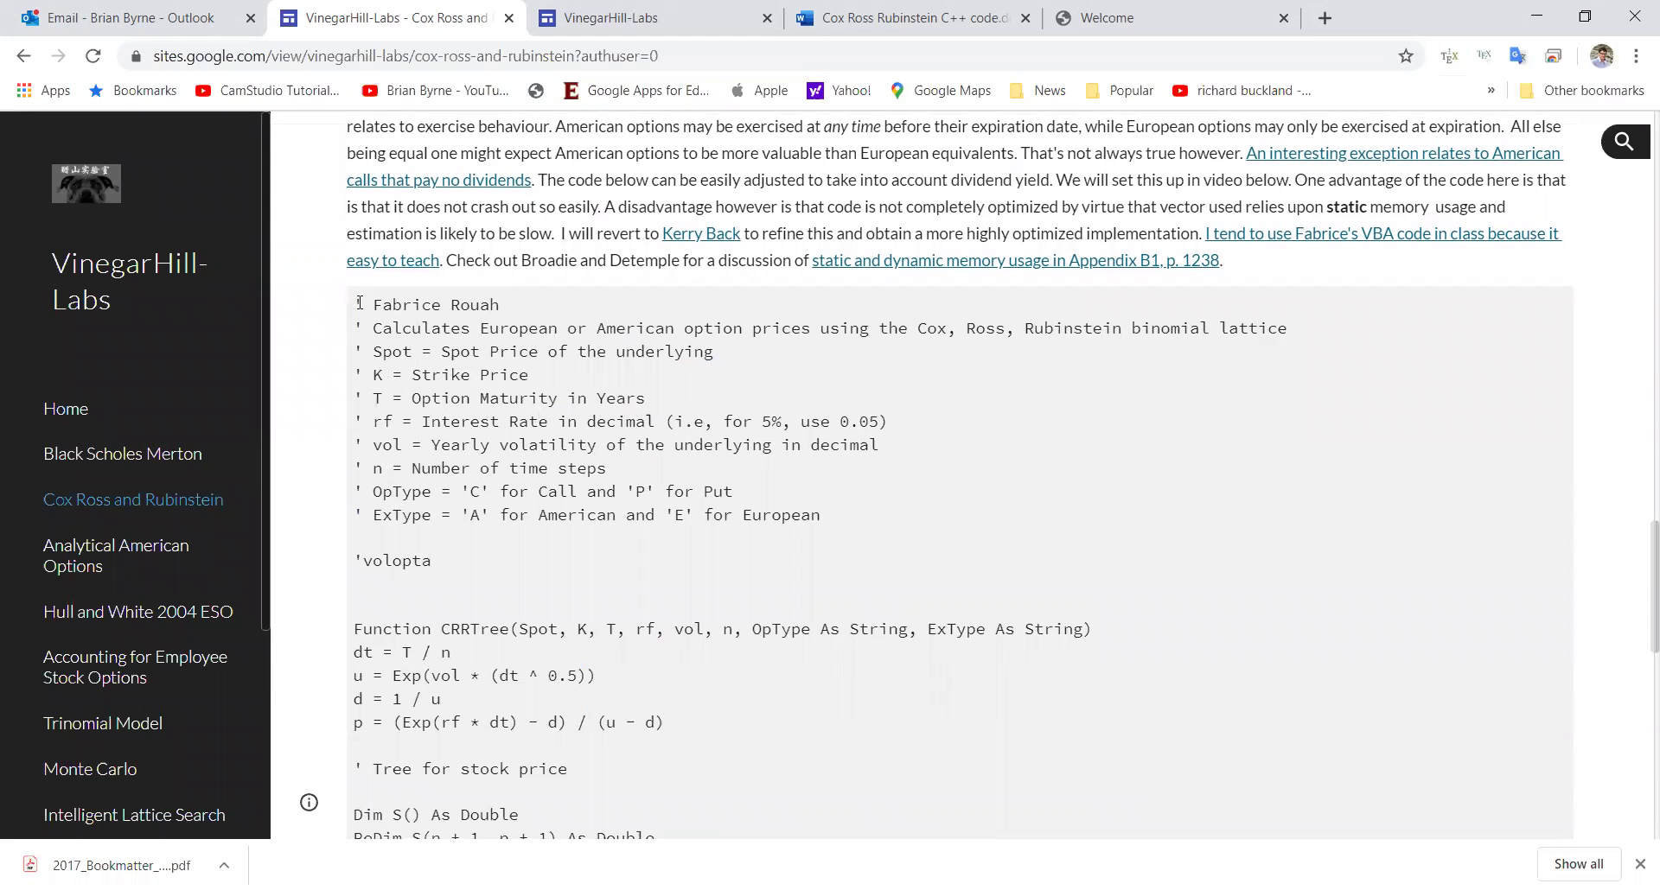
{"action": "left_click_drag", "start_coordinate": [360, 303], "coordinate": [474, 733]}
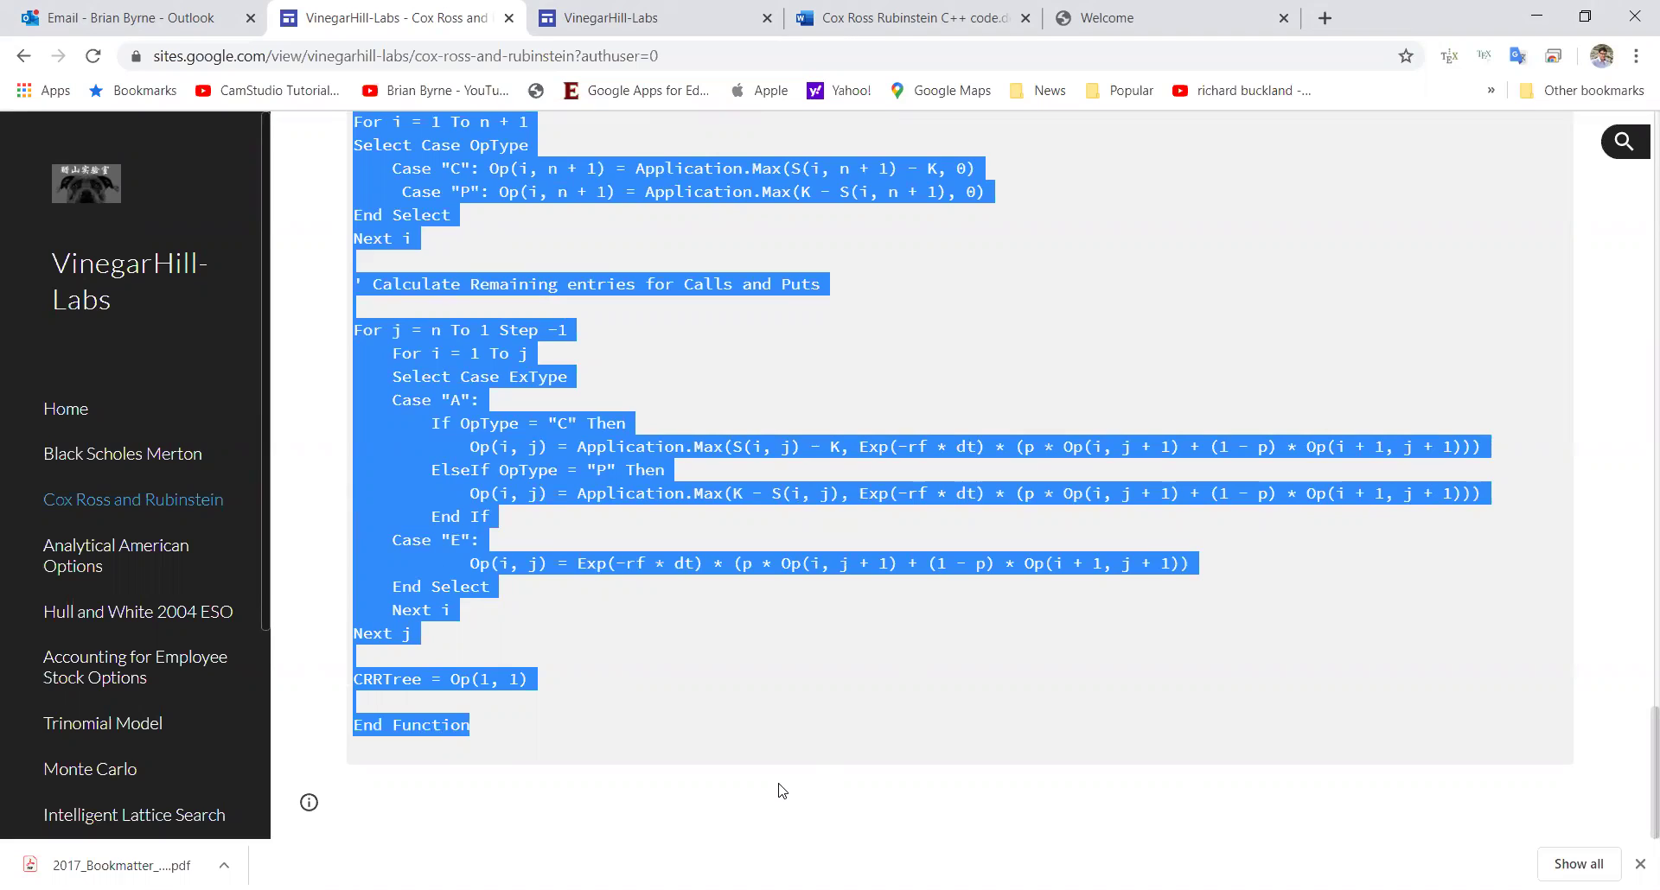
{"action": "key", "text": "alt+Tab"}
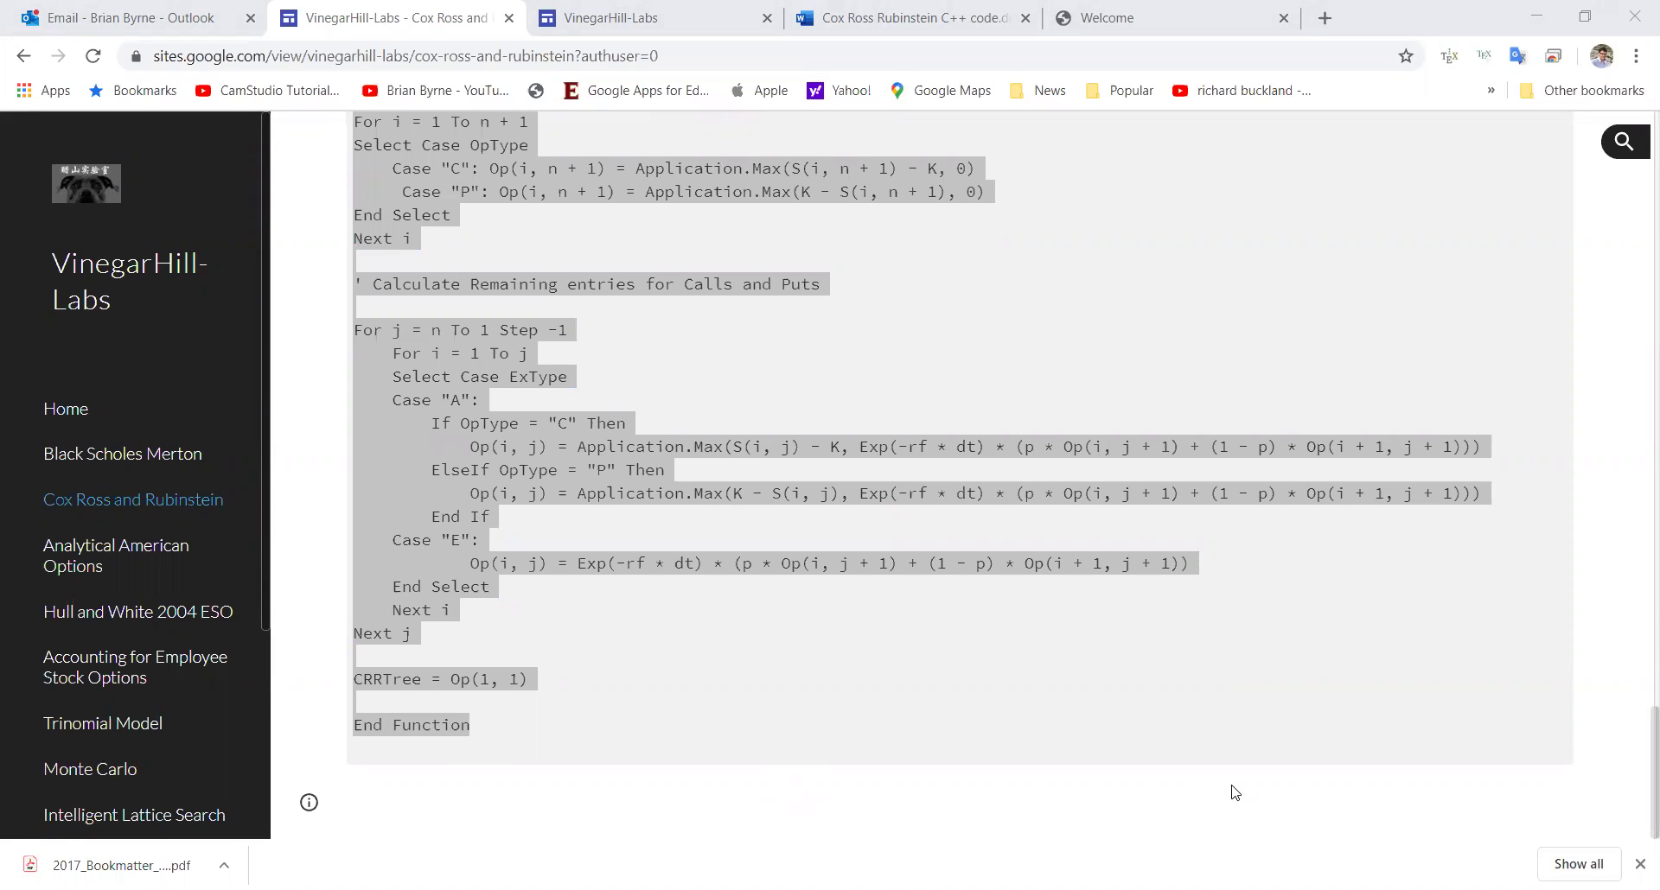
{"action": "key", "text": "alt+Tab"}
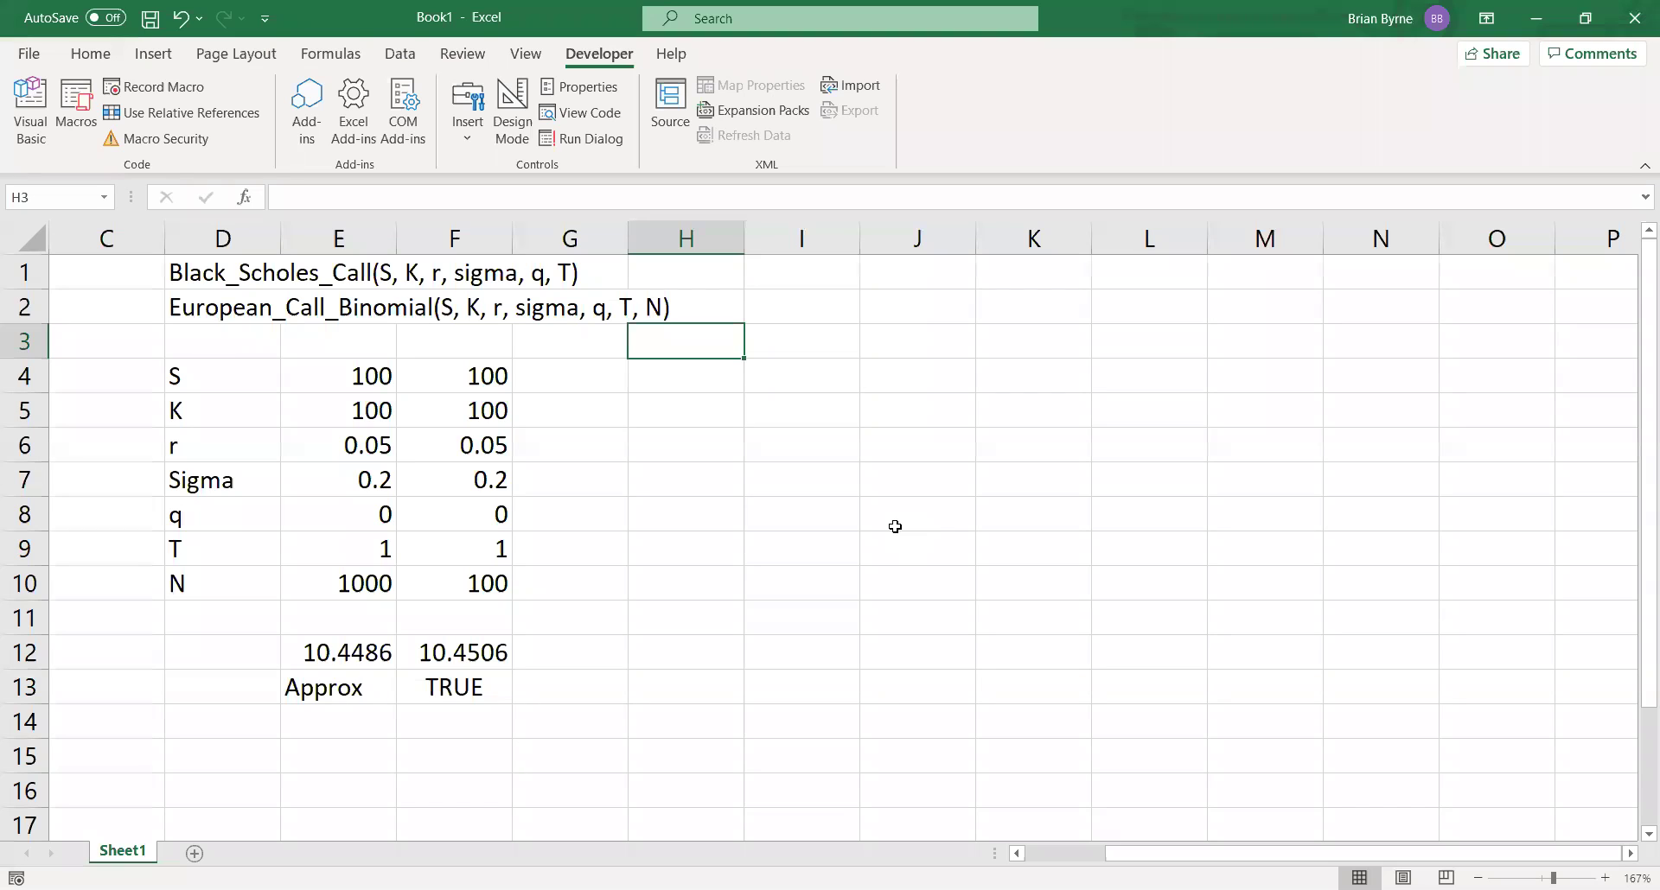
Check the D1 and D2 function labels and open the workbook's VBA editor.
{"action": "left_click", "coordinate": [194, 278]}
{"action": "left_click", "coordinate": [197, 306]}
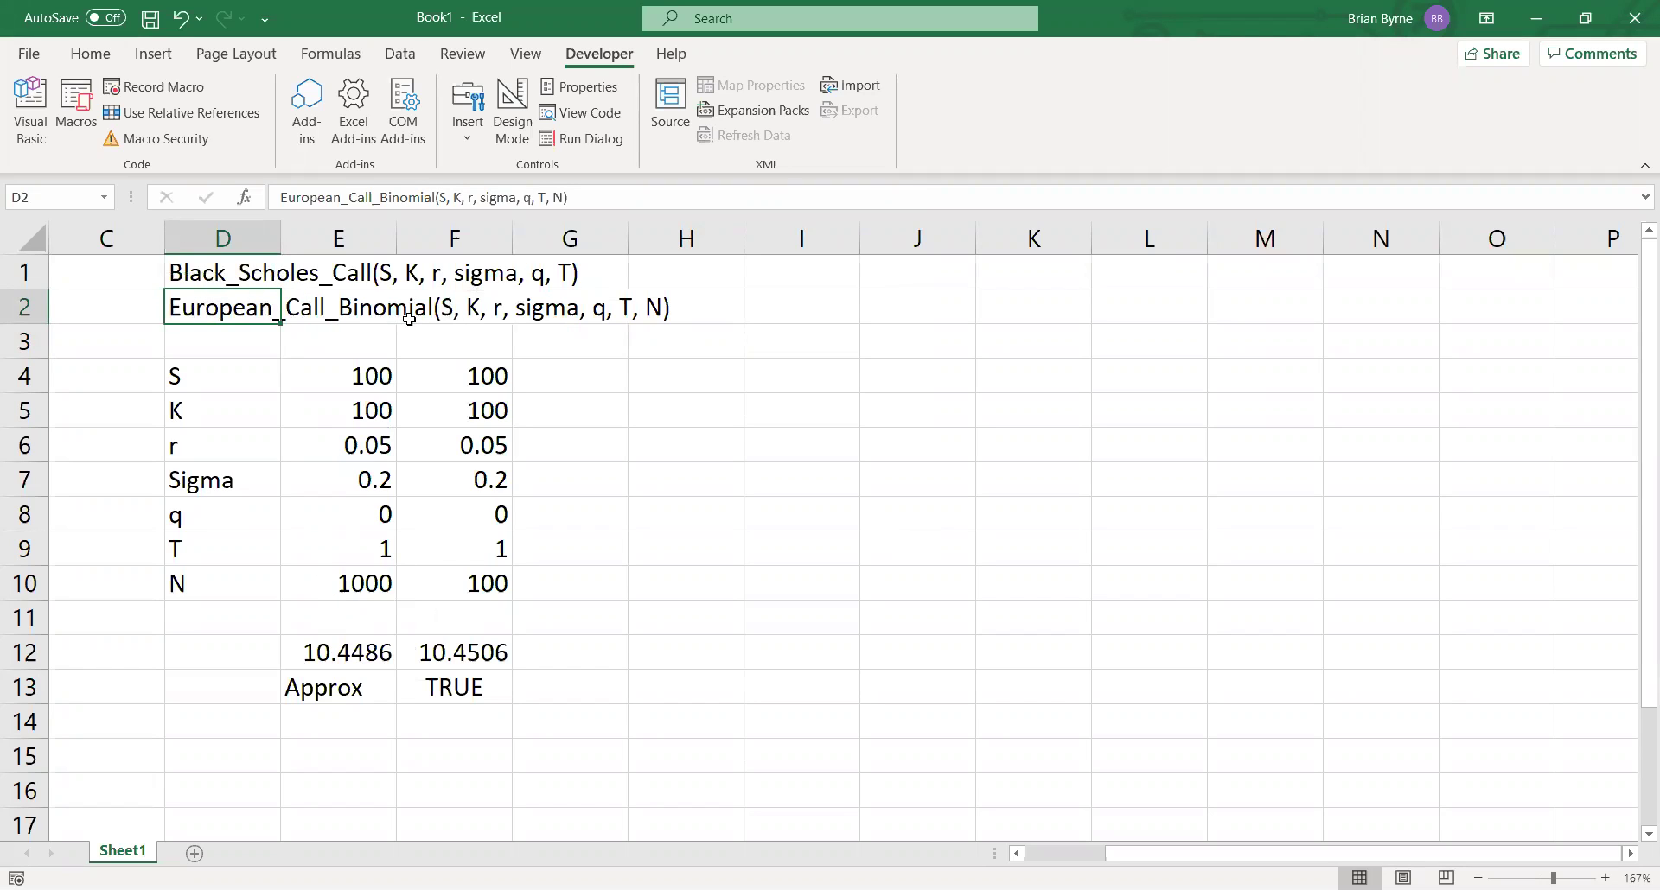
{"action": "left_click", "coordinate": [24, 121]}
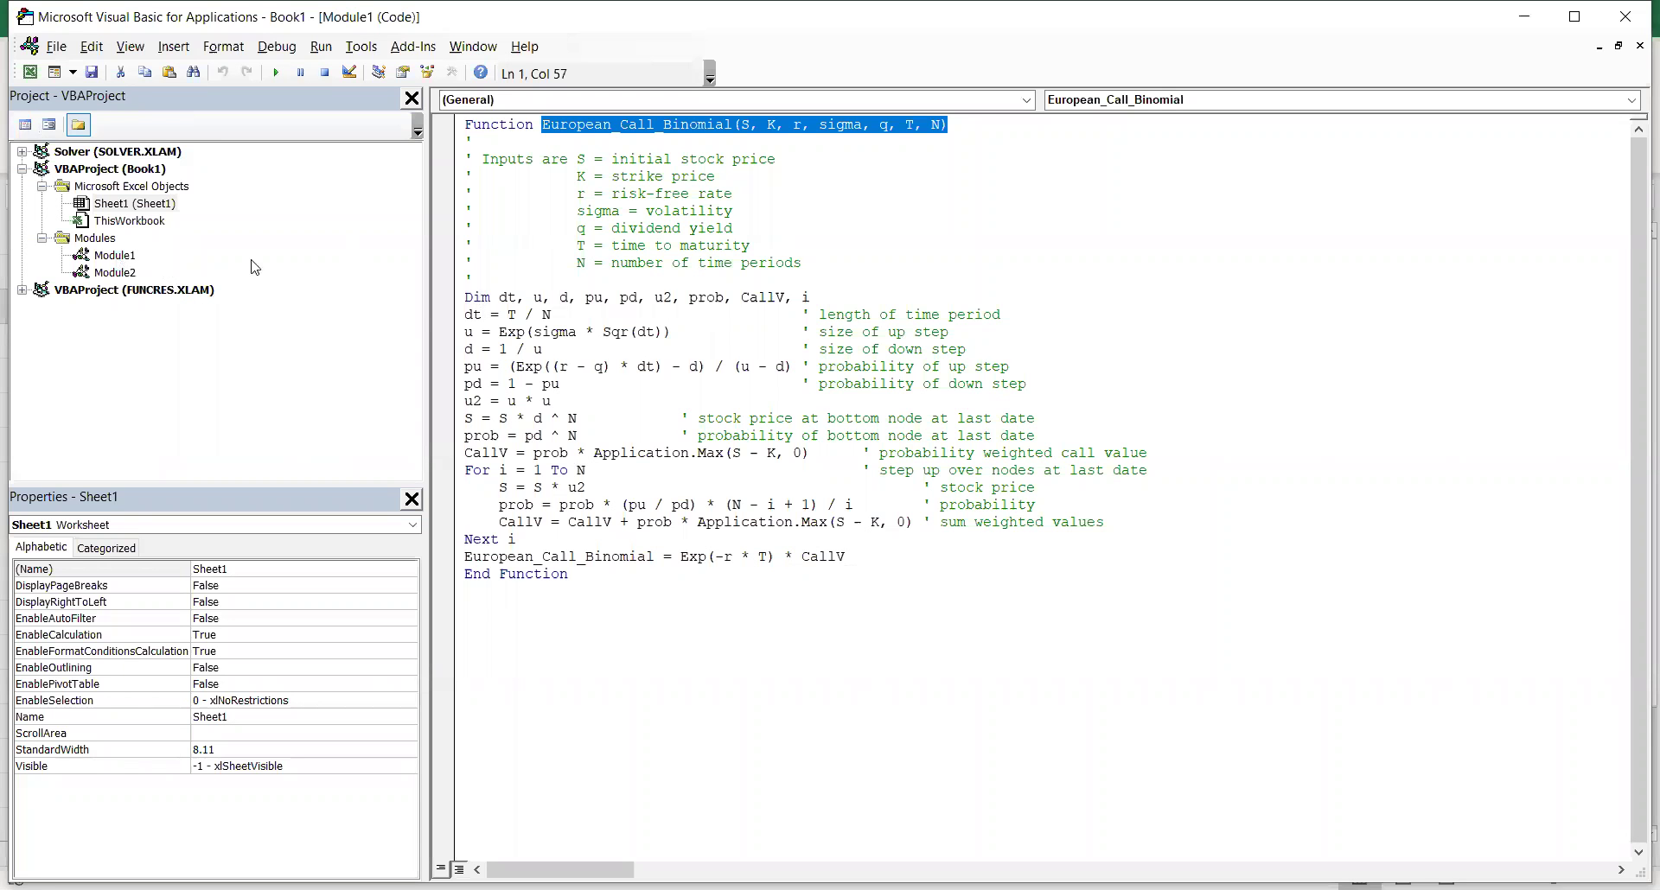
Rename Module1 to BlackScholes.
{"action": "left_click", "coordinate": [115, 258]}
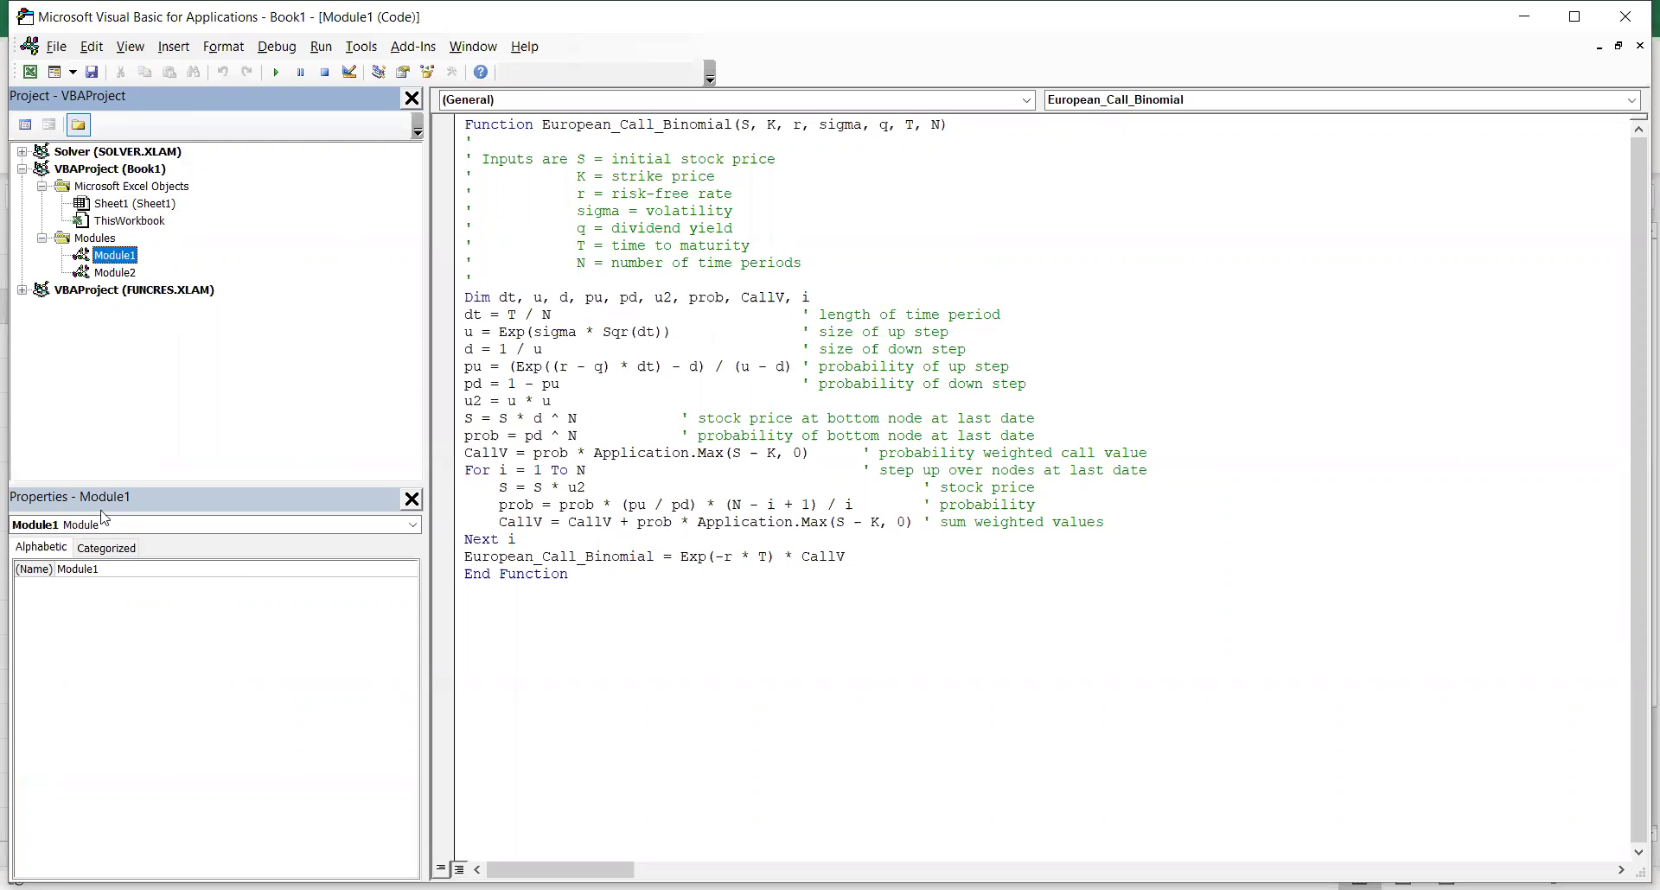
{"action": "left_click", "coordinate": [109, 572]}
{"action": "key", "text": "BackSpace"}
{"action": "key", "text": "BackSpace"}
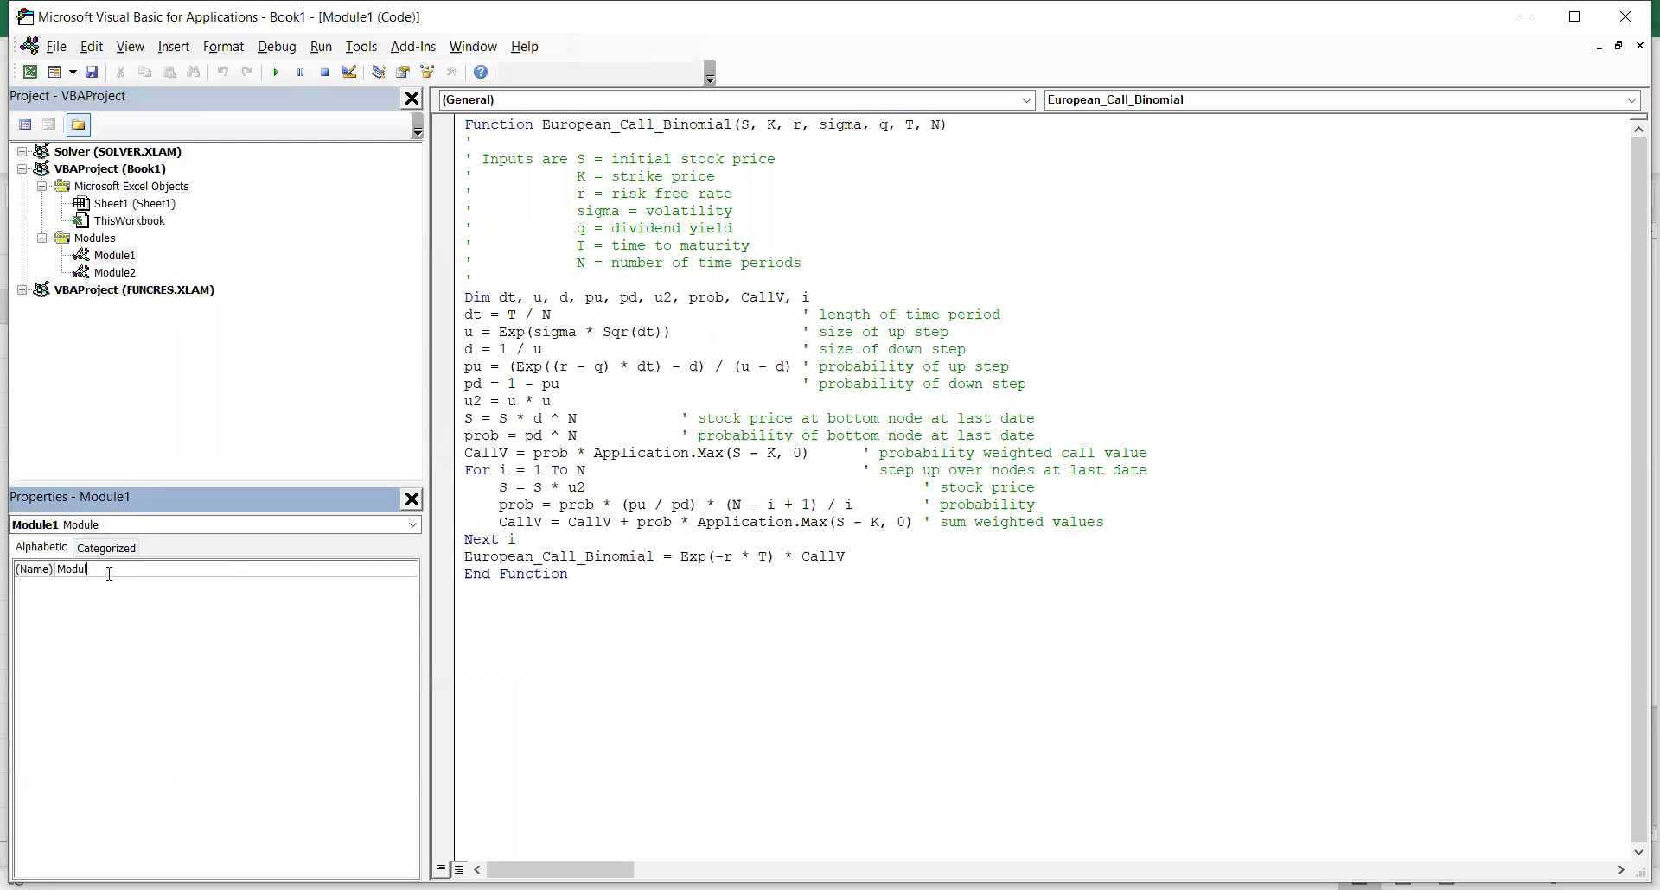
{"action": "key", "text": "BackSpace"}
{"action": "key", "text": "BackSpace"}
{"action": "key", "text": "BackSpace"}
{"action": "key", "text": "BackSpace"}
{"action": "key", "text": "BackSpace"}
{"action": "type", "text": "ho"}
{"action": "left_click", "coordinate": [111, 273]}
Rename Module2 to EuroBinomial.
{"action": "left_click", "coordinate": [116, 568]}
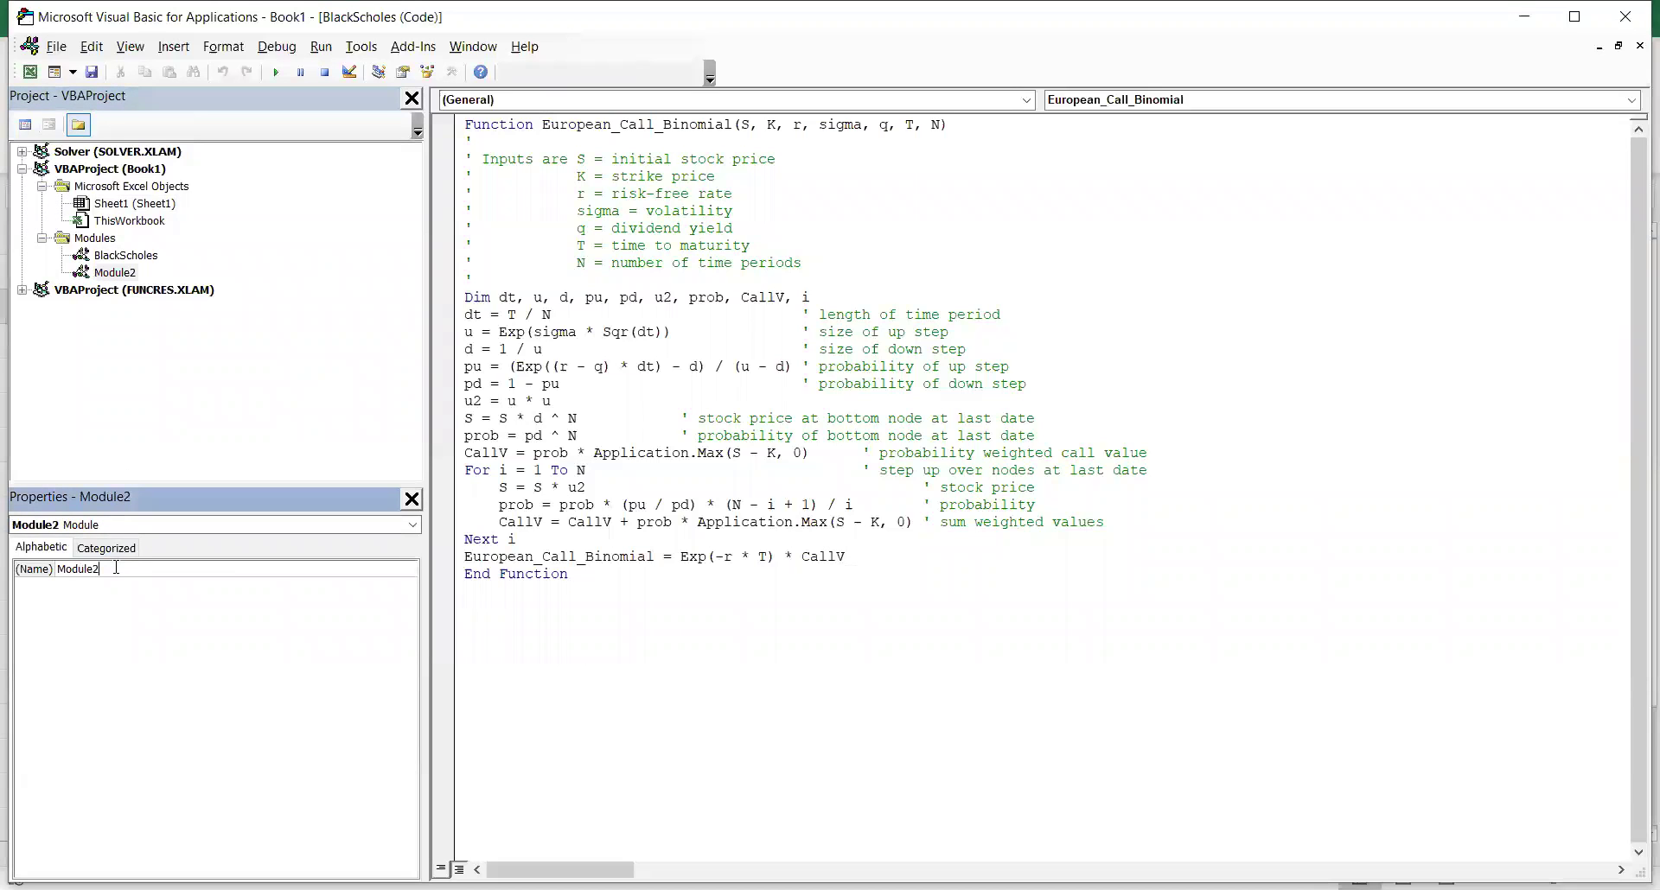
{"action": "key", "text": "BackSpace"}
{"action": "key", "text": "BackSpace"}
{"action": "key", "text": "BackSpace"}
{"action": "key", "text": "BackSpace"}
{"action": "key", "text": "BackSpace"}
{"action": "key", "text": "BackSpace"}
{"action": "key", "text": "BackSpace"}
{"action": "type", "text": "Euro"}
{"action": "type", "text": "B"}
{"action": "left_click", "coordinate": [89, 363]}
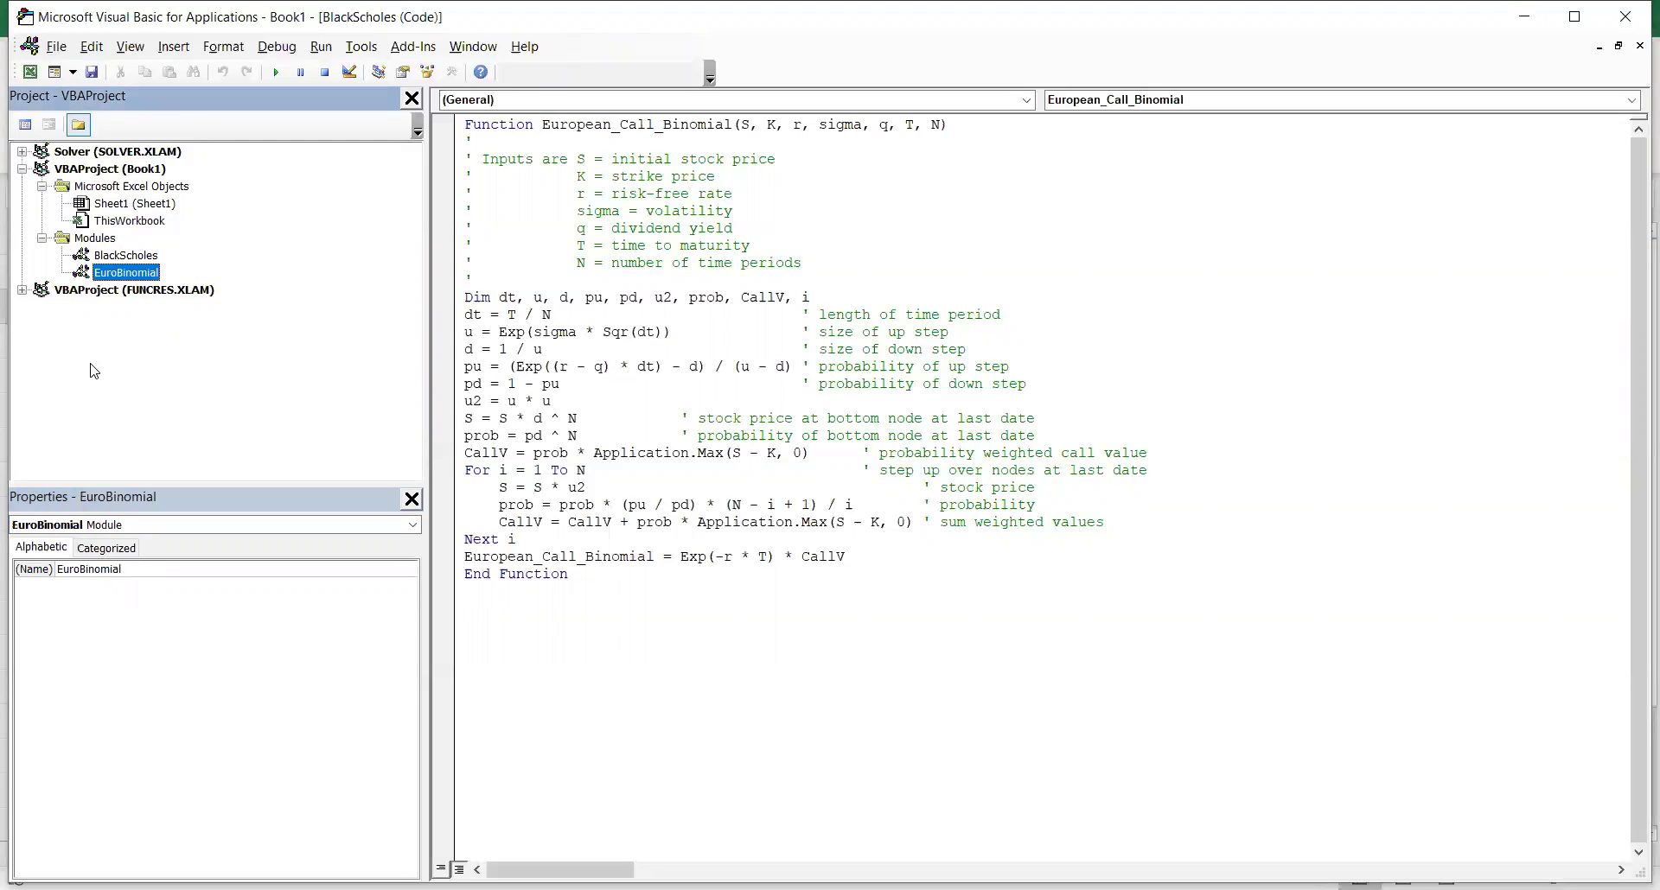
Insert a third code module under Modules and rename it RouahCRR.
{"action": "right_click", "coordinate": [90, 242]}
{"action": "mouse_move", "coordinate": [138, 345]}
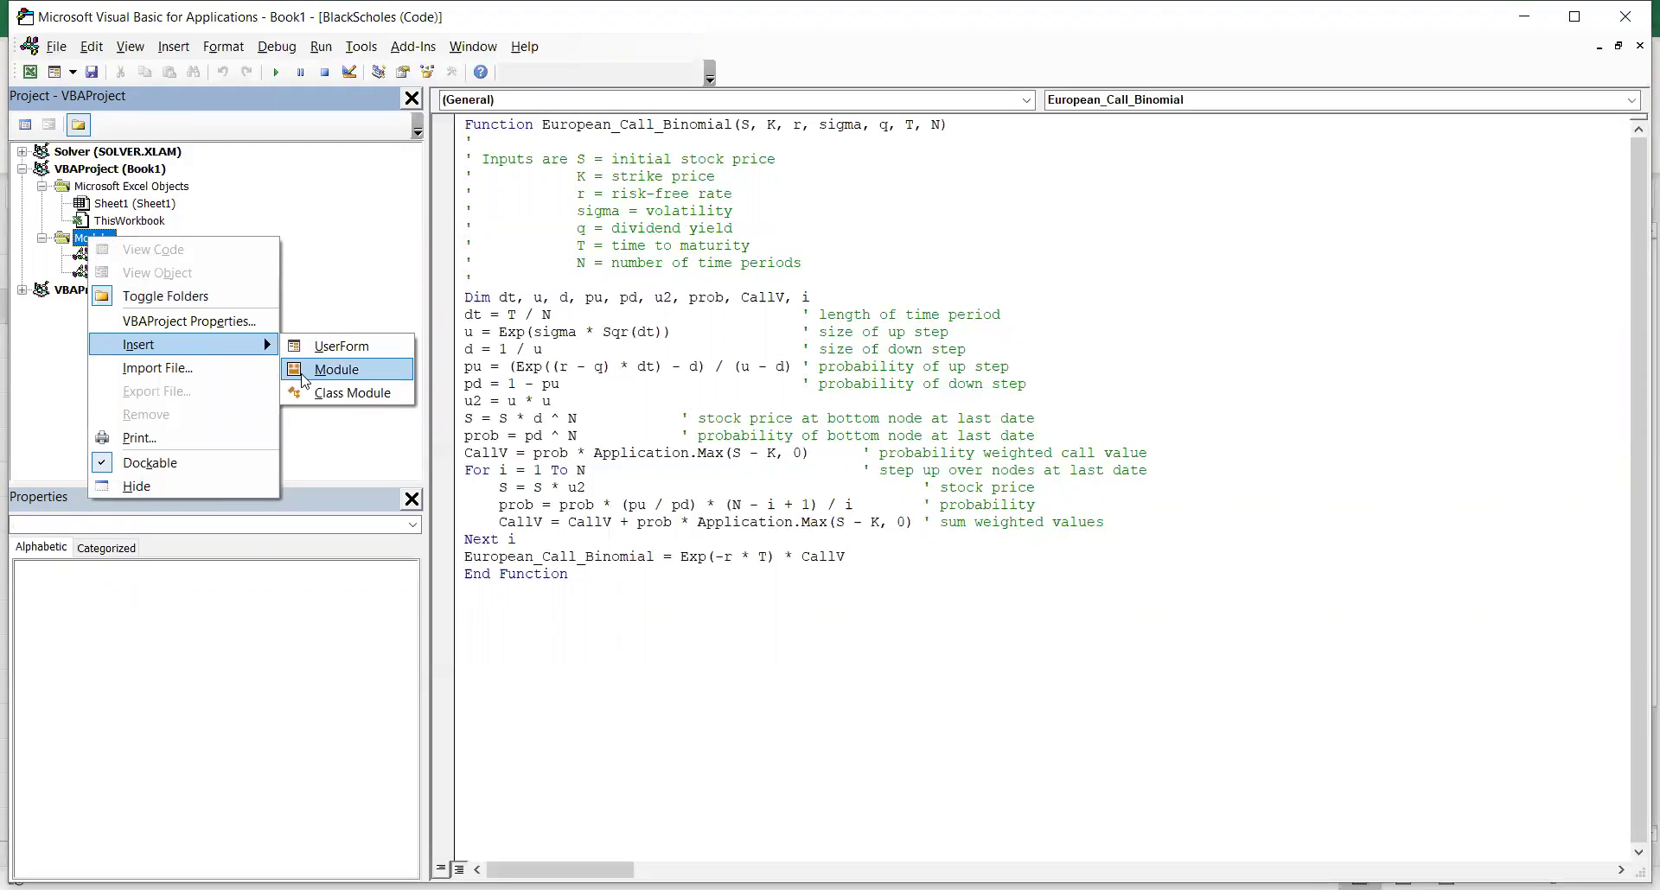
{"action": "left_click", "coordinate": [304, 370]}
{"action": "left_click", "coordinate": [110, 571]}
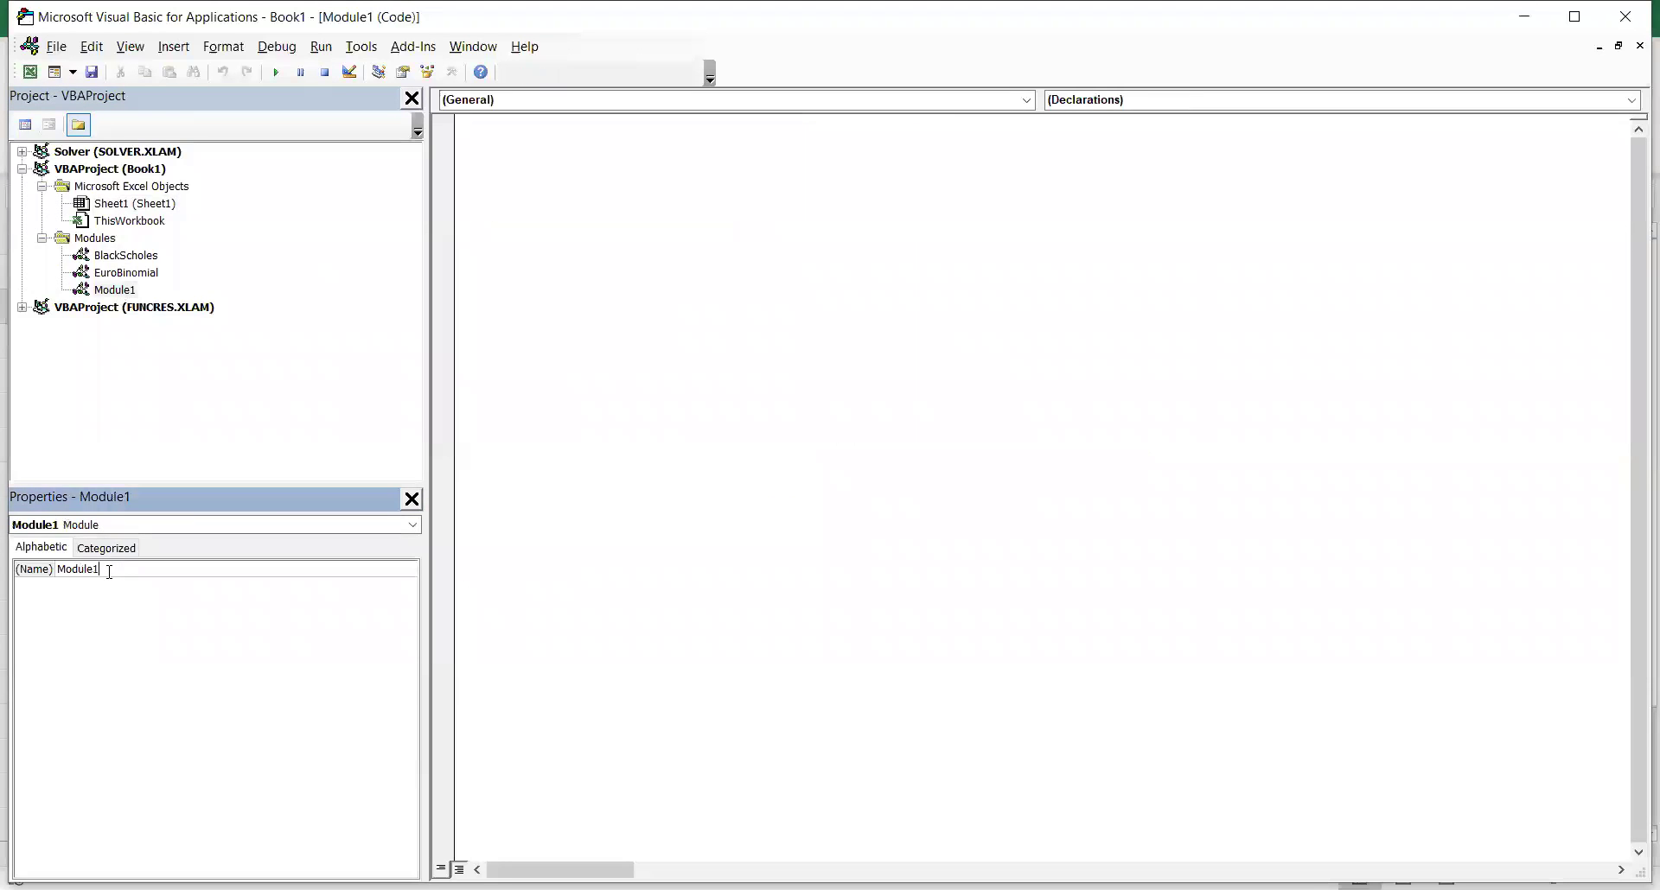
{"action": "key", "text": "BackSpace"}
{"action": "key", "text": "BackSpace"}
{"action": "key", "text": "BackSpace"}
{"action": "key", "text": "BackSpace"}
{"action": "key", "text": "BackSpace"}
{"action": "key", "text": "BackSpace"}
{"action": "key", "text": "BackSpace"}
{"action": "type", "text": "Ro"}
{"action": "type", "text": "uahC"}
{"action": "type", "text": "RR"}
{"action": "left_click", "coordinate": [500, 141]}
Paste the CRRTree code into RouahCRR with a blank line above the header comments.
{"action": "right_click", "coordinate": [500, 142]}
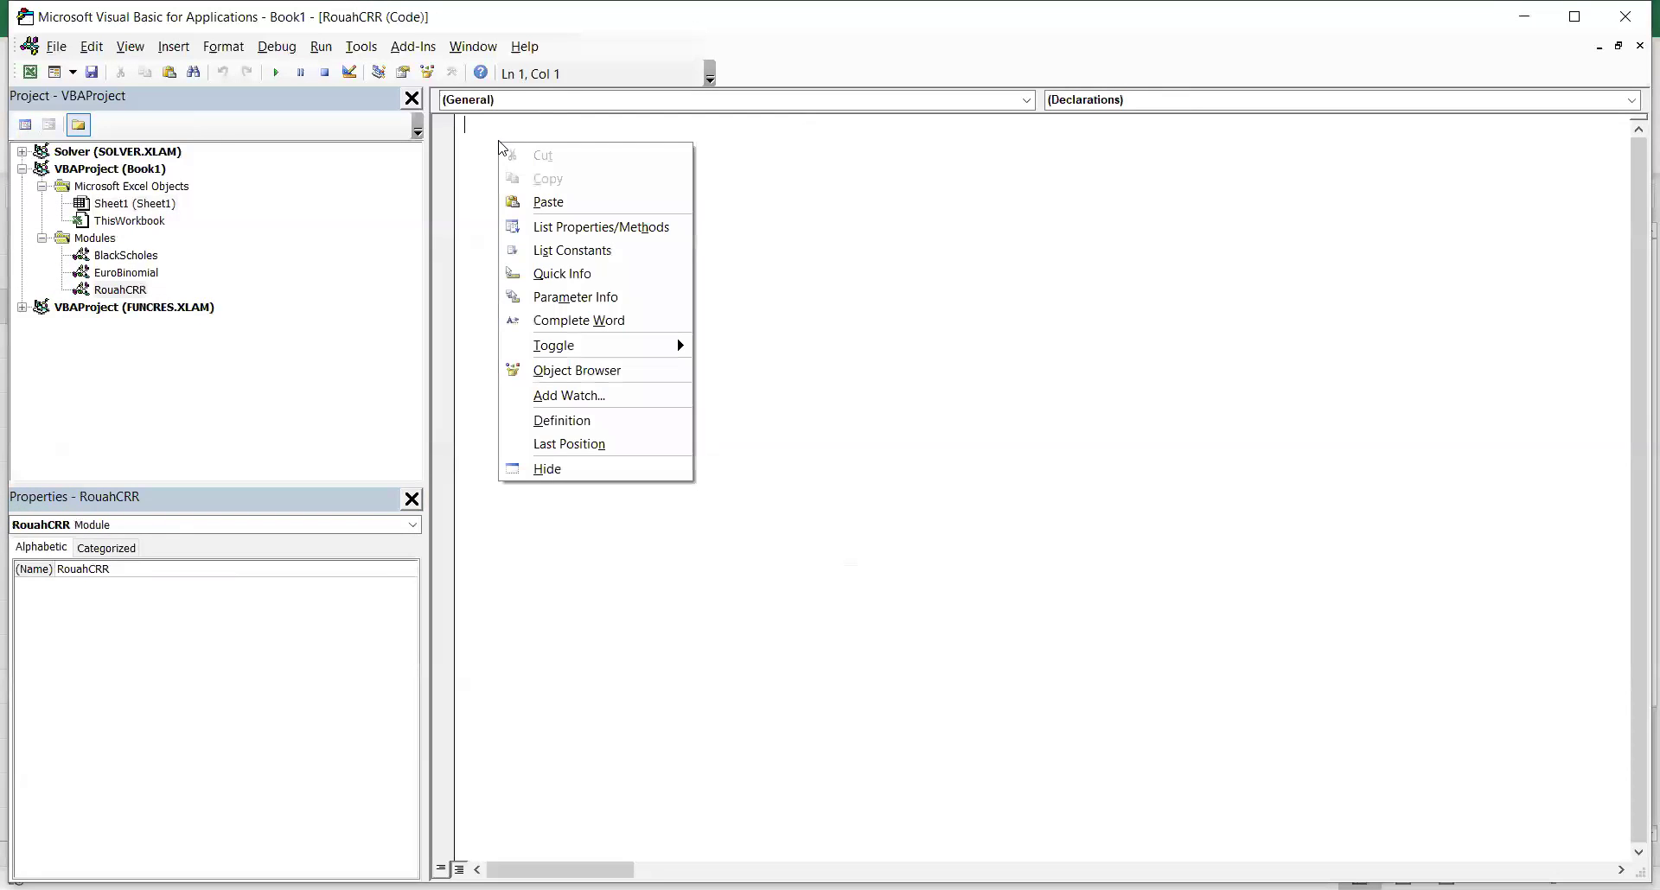
{"action": "left_click", "coordinate": [535, 205]}
{"action": "scroll", "coordinate": [535, 205], "scroll_direction": "up", "scroll_amount": 7}
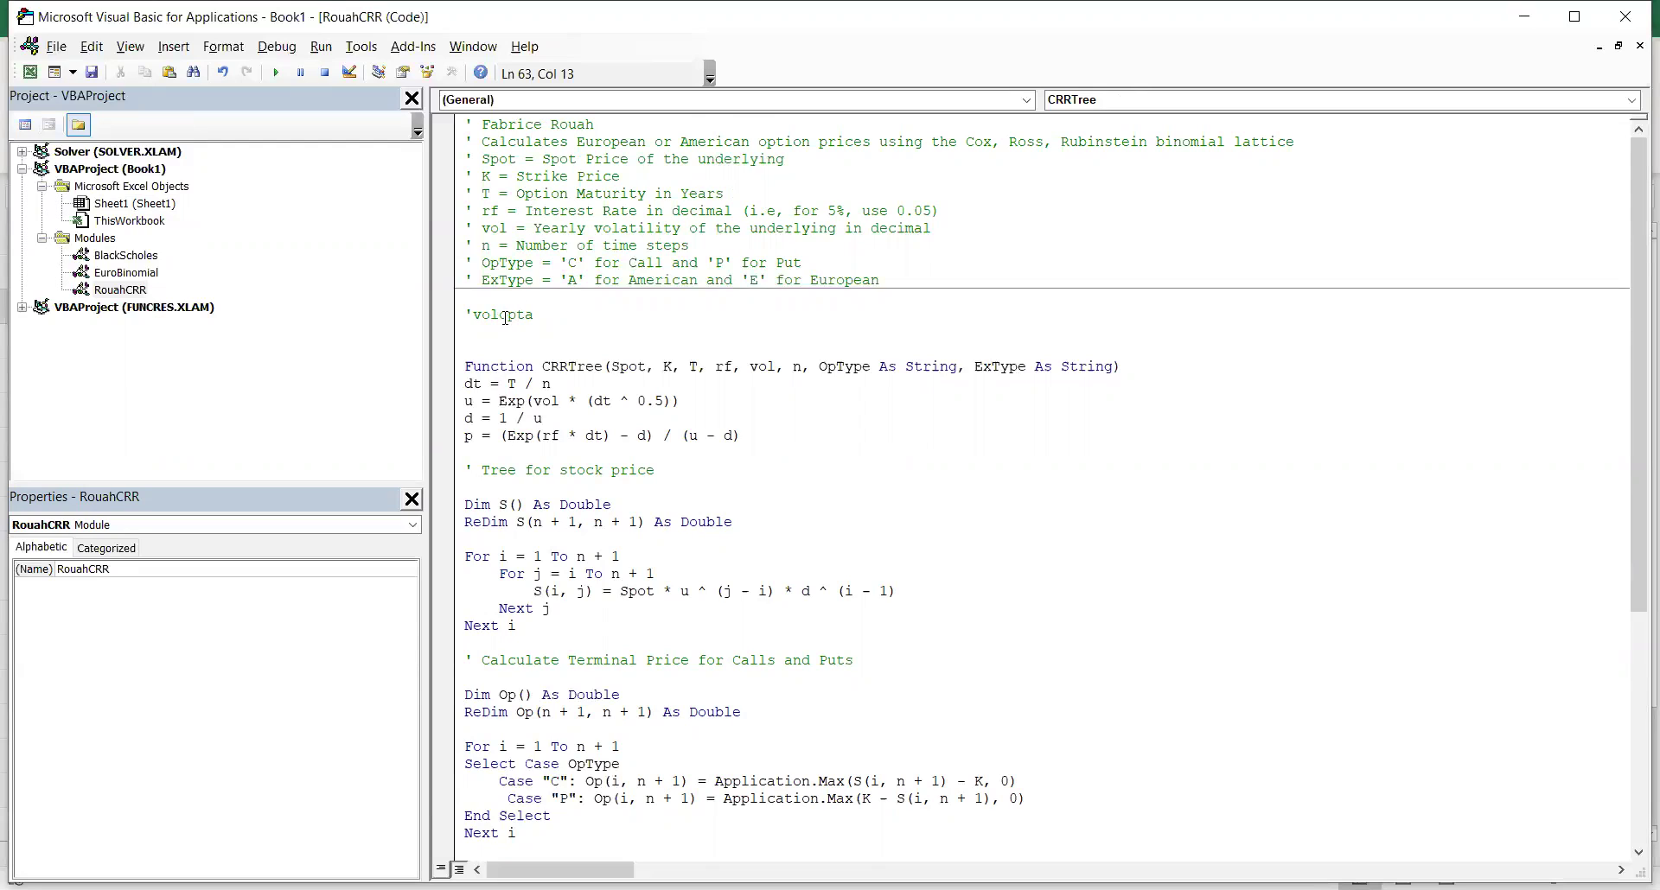
{"action": "left_click", "coordinate": [466, 124]}
{"action": "key", "text": "Return"}
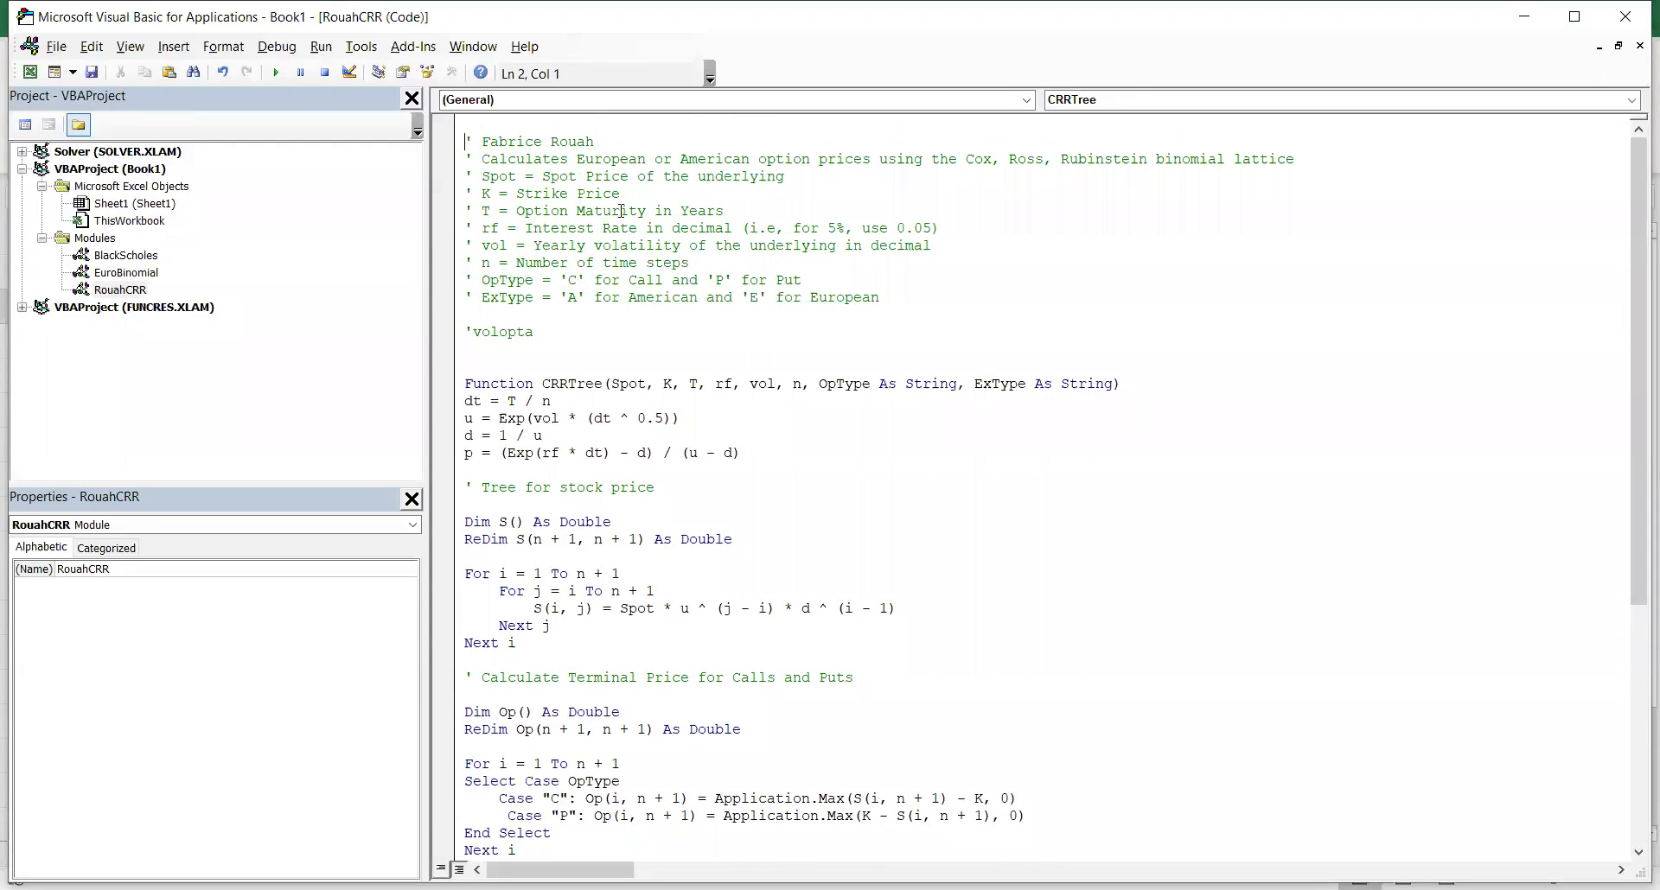
Copy the CRRTree function signature line.
{"action": "left_click_drag", "start_coordinate": [542, 383], "coordinate": [1120, 375]}
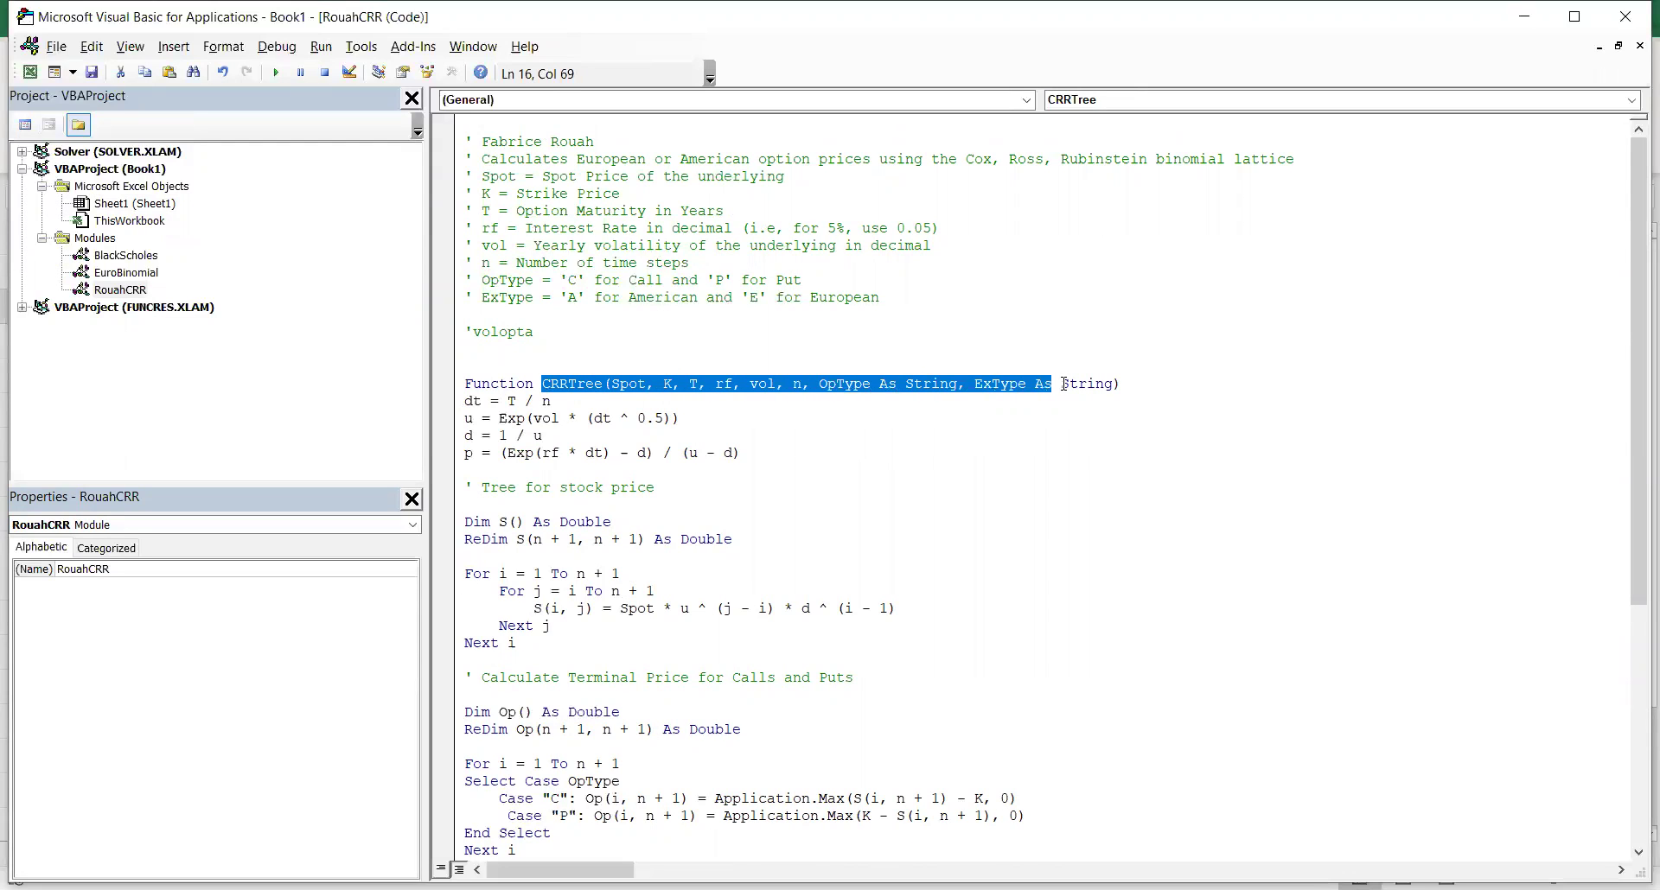
{"action": "right_click", "coordinate": [1017, 386]}
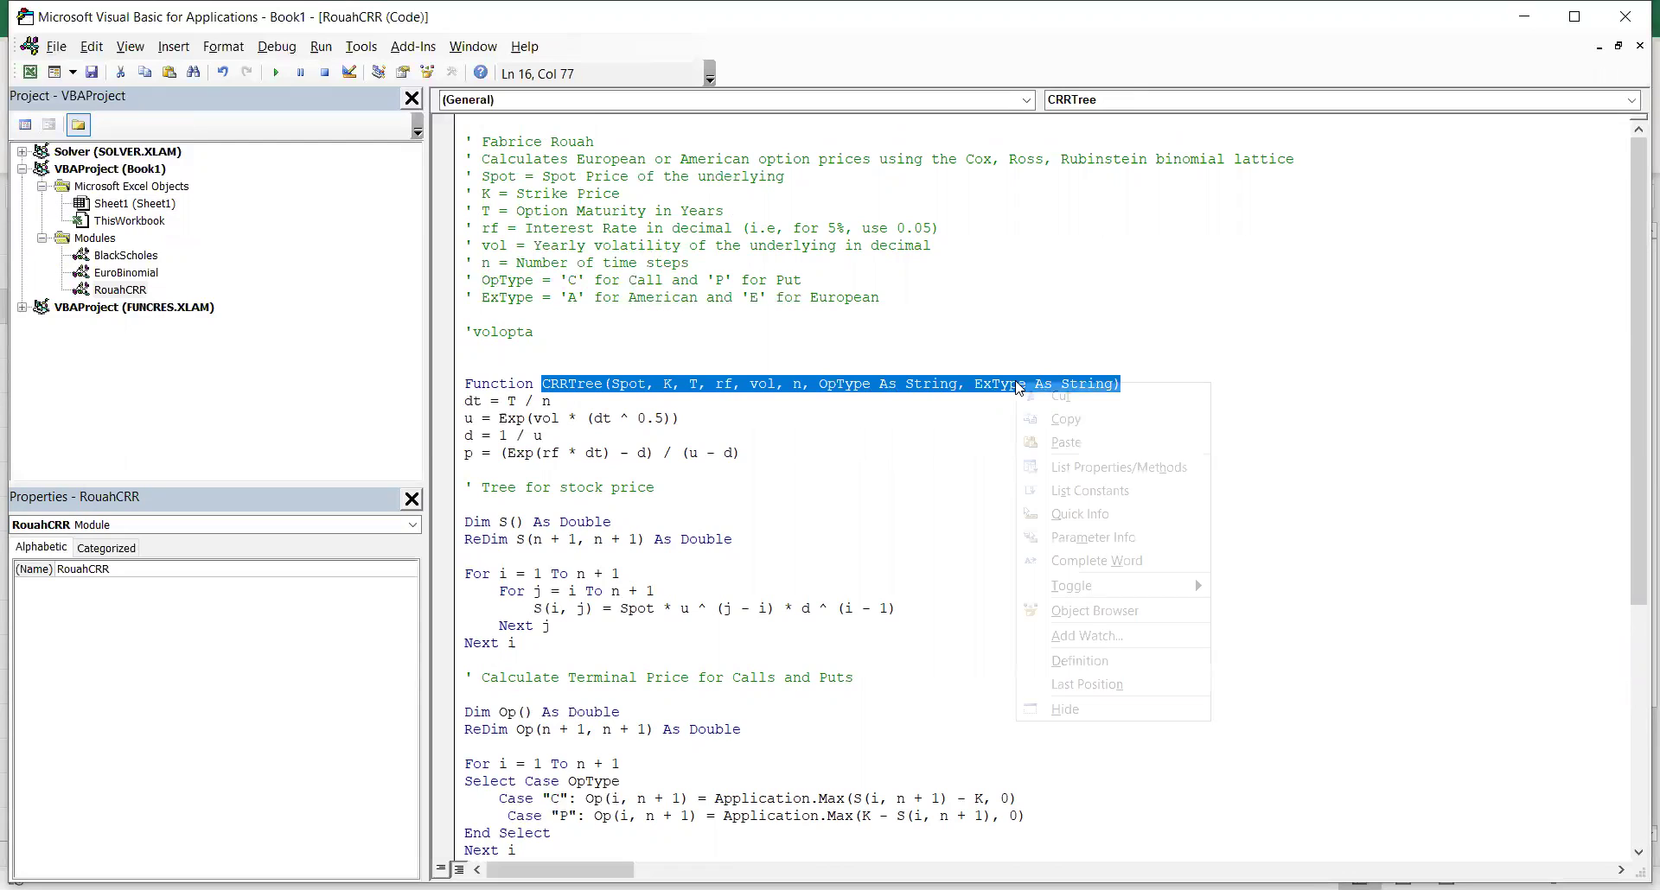
{"action": "left_click", "coordinate": [1046, 419]}
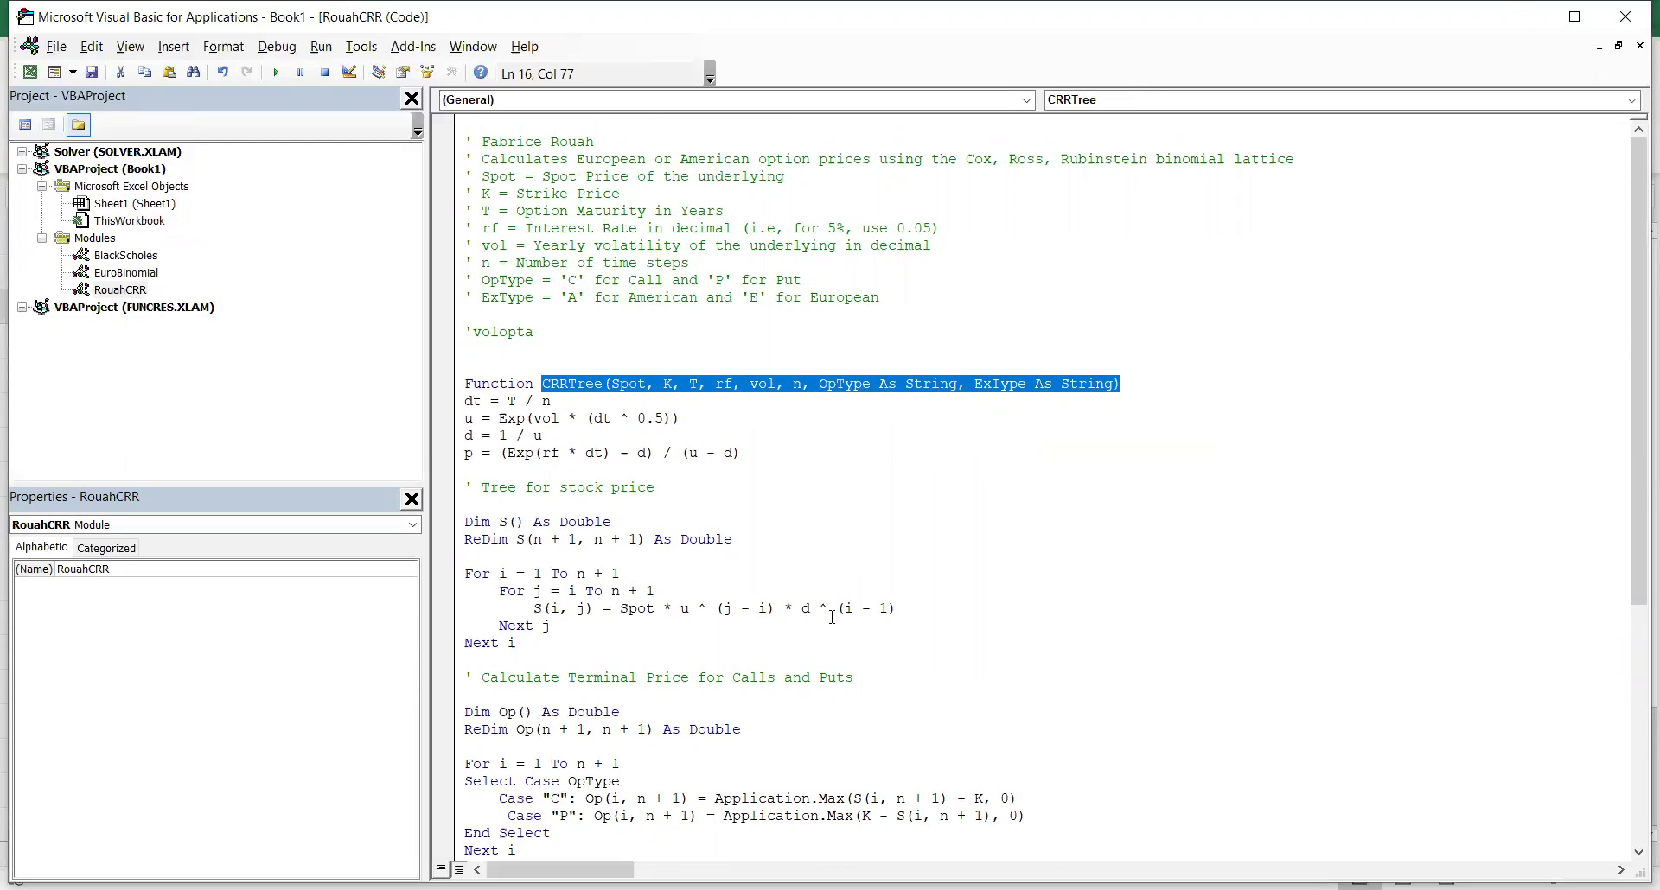
{"action": "scroll", "coordinate": [832, 616], "scroll_direction": "down", "scroll_amount": 3}
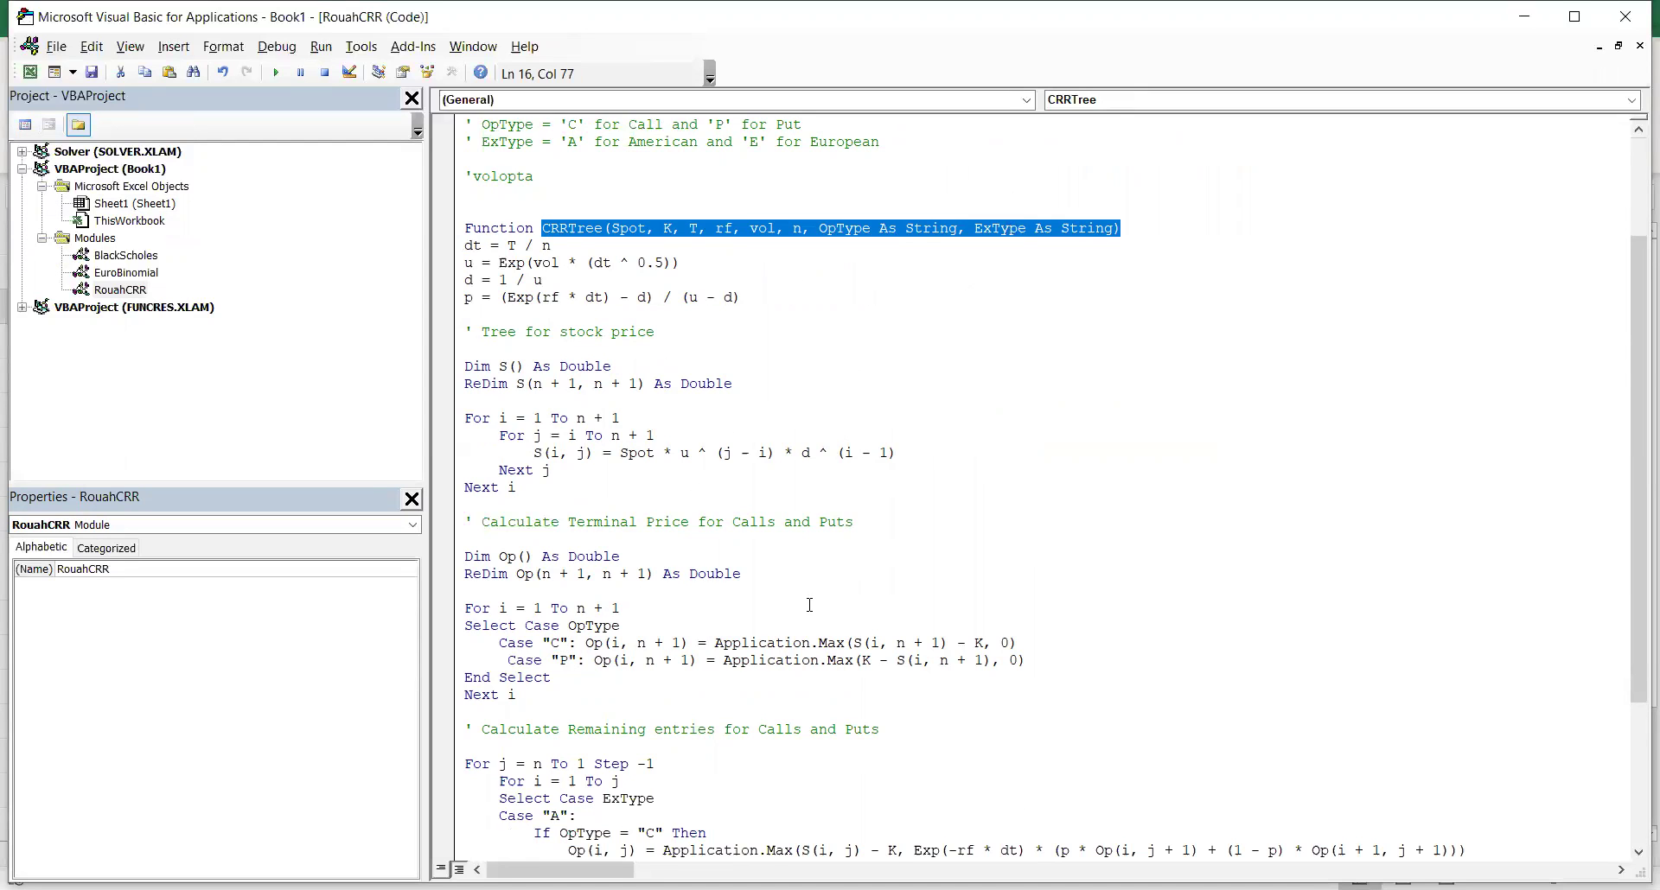
{"action": "scroll", "coordinate": [809, 605], "scroll_direction": "down", "scroll_amount": 5}
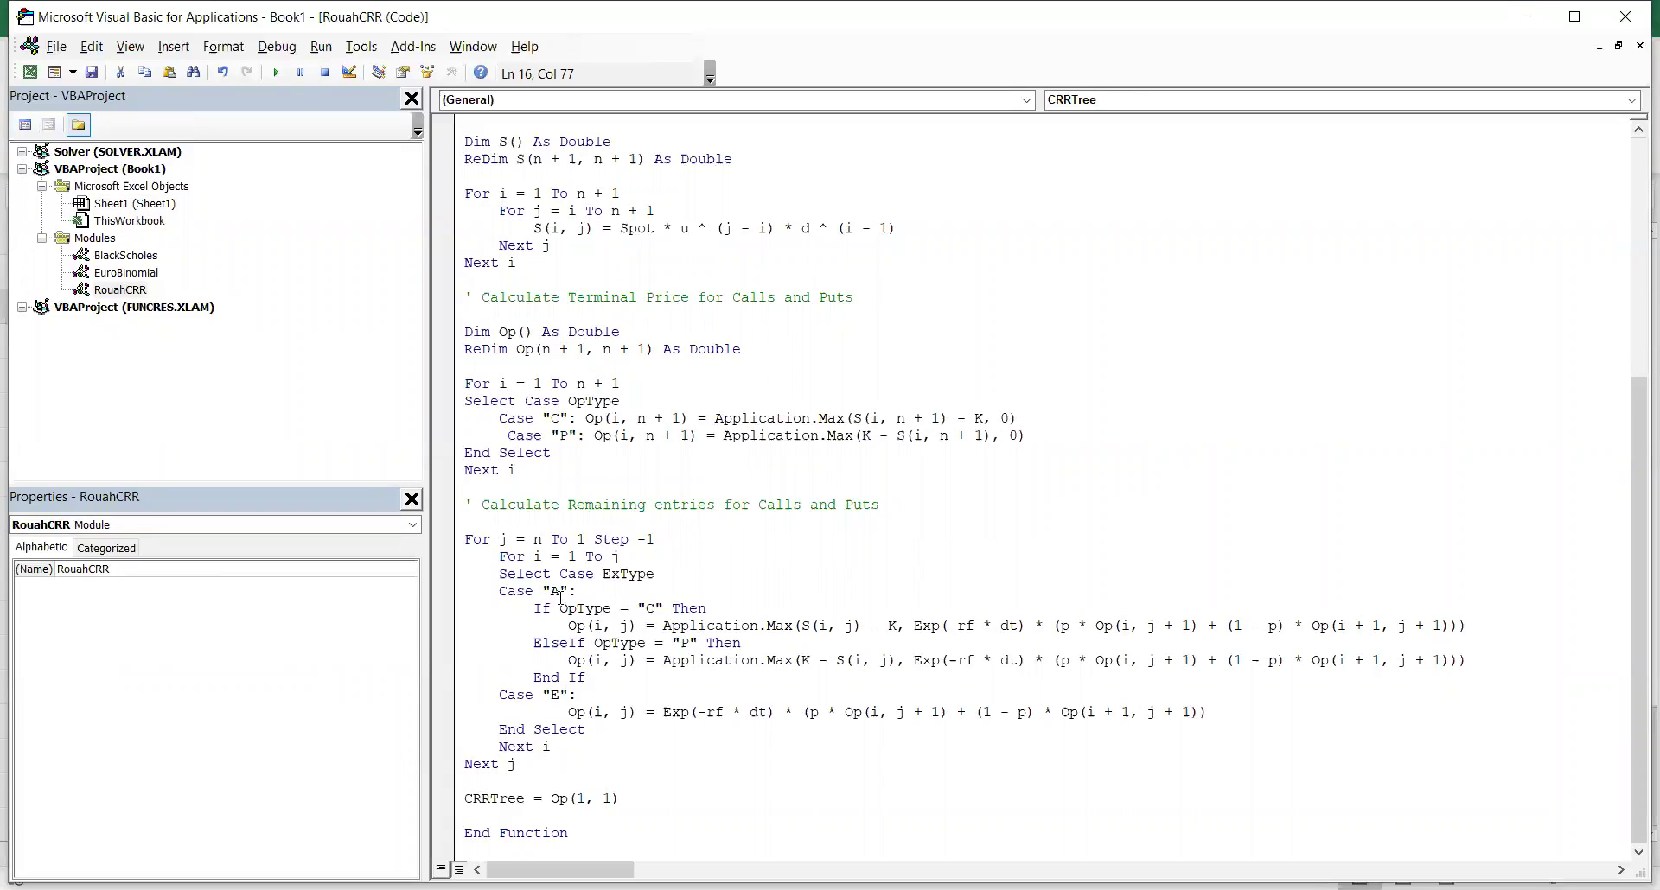
Paste the CRRTree argument list into cell D3 of the worksheet.
{"action": "left_click", "coordinate": [29, 73]}
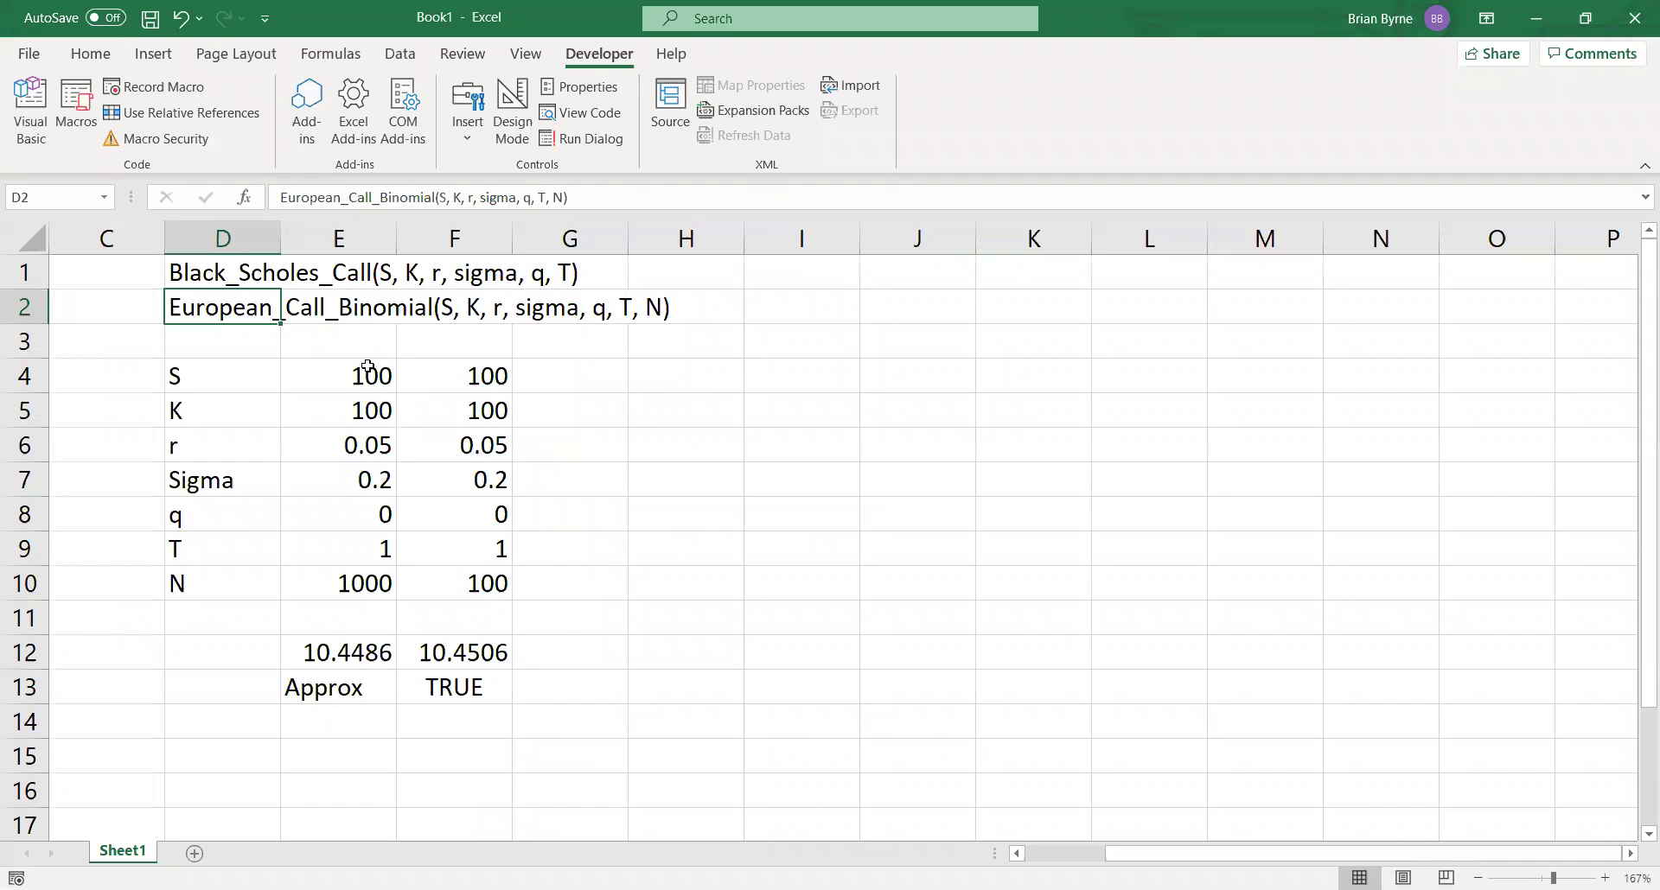
{"action": "left_click", "coordinate": [235, 341]}
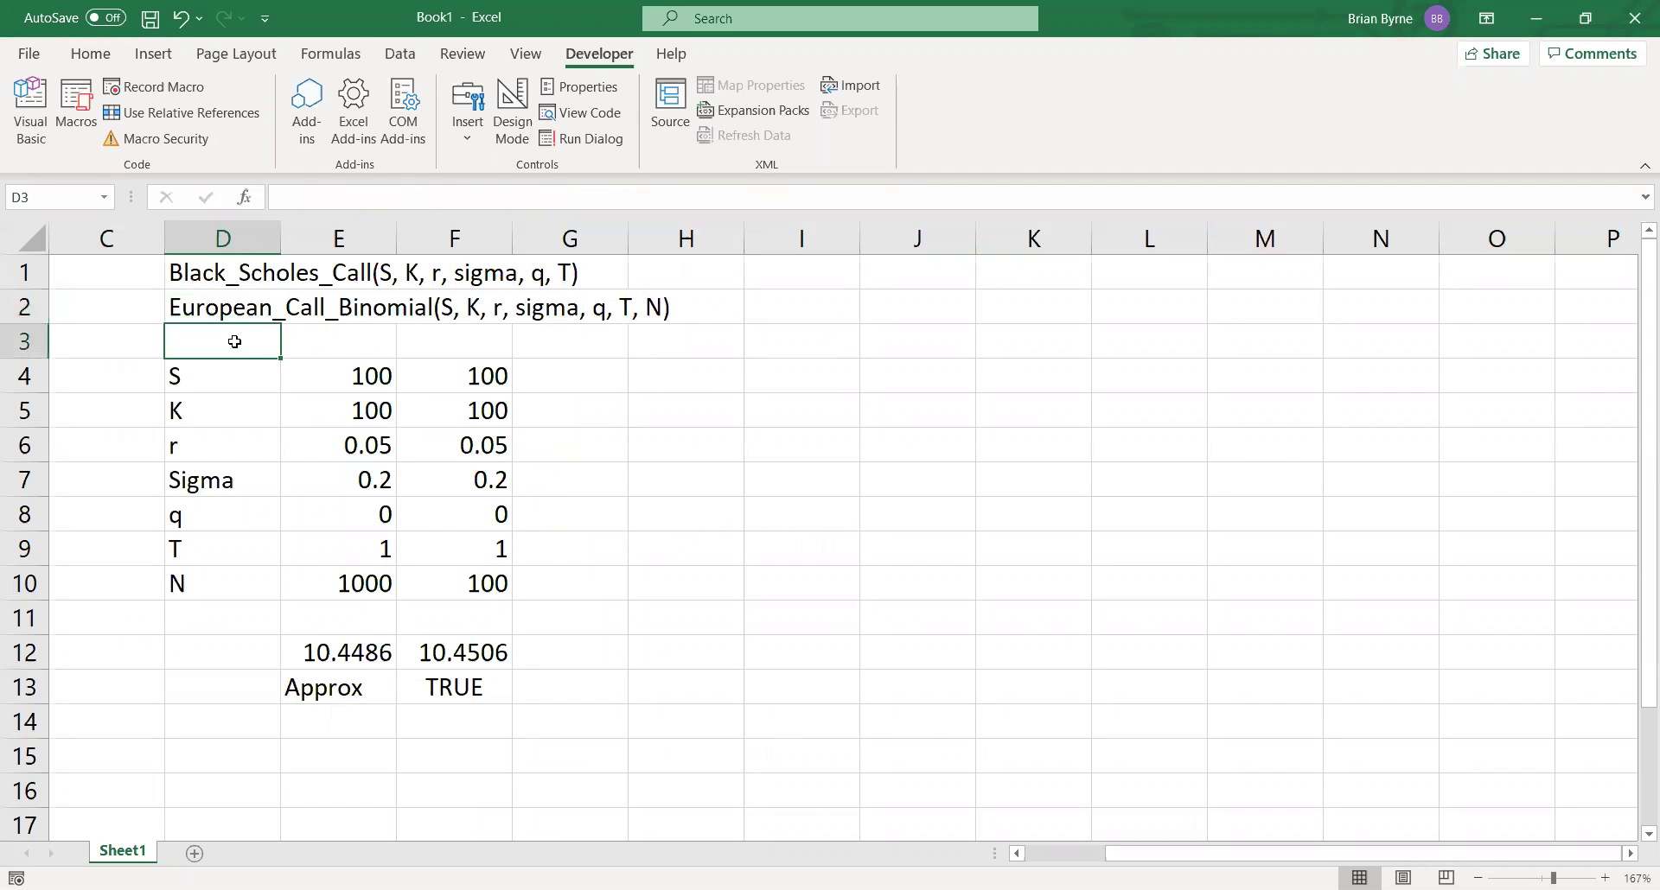
{"action": "left_click", "coordinate": [78, 57]}
{"action": "left_click", "coordinate": [31, 97]}
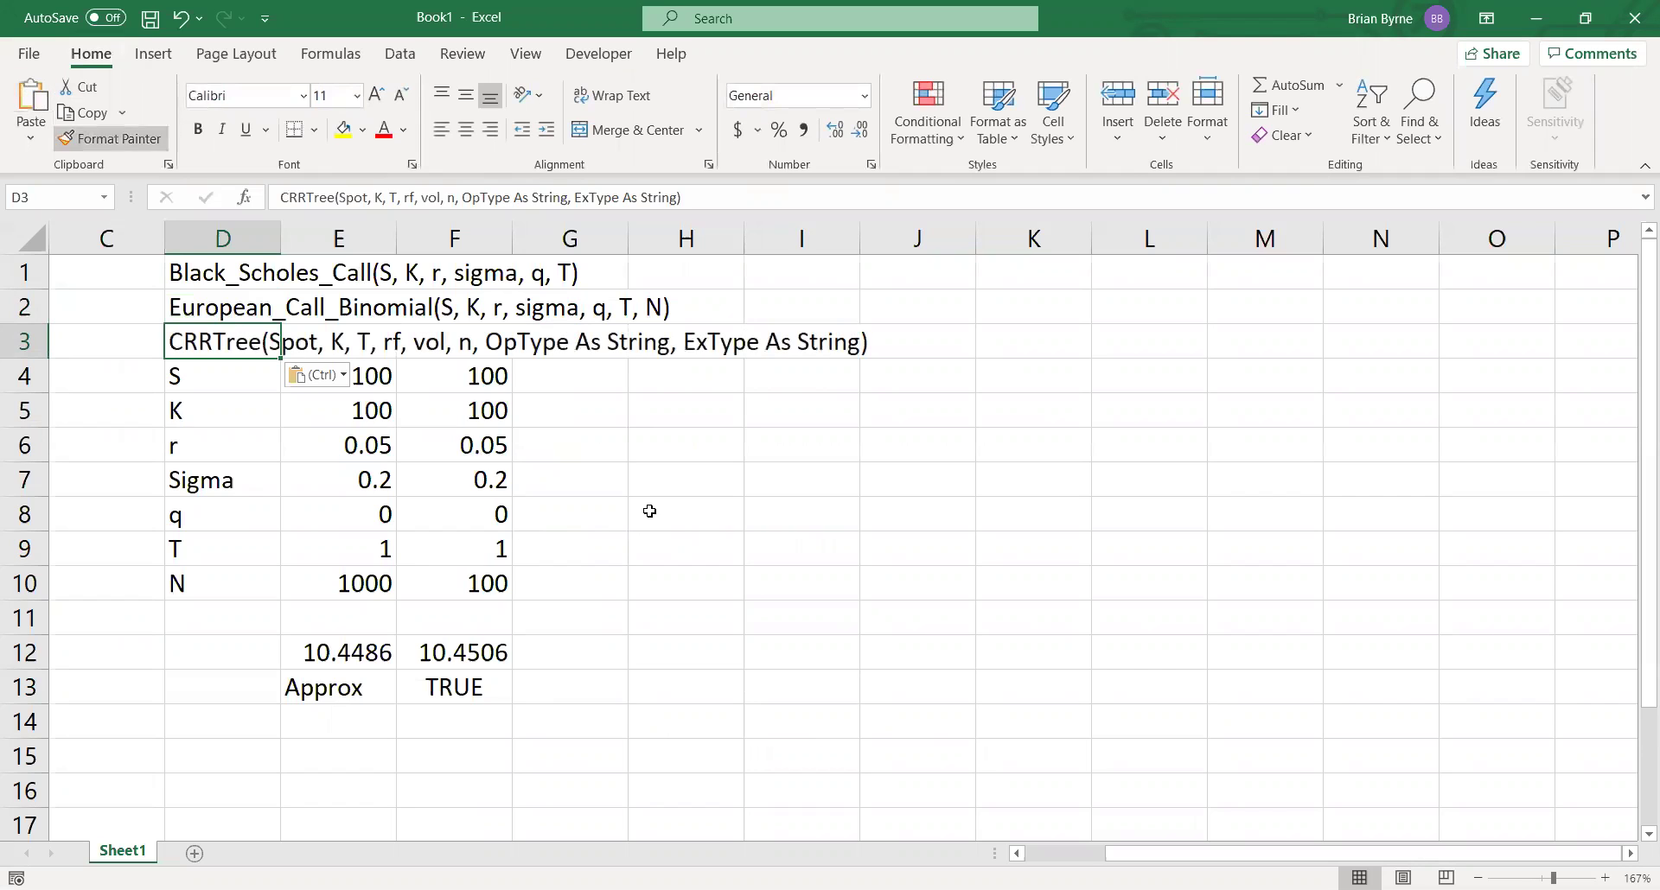
Copy the column F inputs F4:F10 across into G4:G10.
{"action": "mouse_move", "coordinate": [493, 376]}
{"action": "left_mouse_down"}
{"action": "mouse_move", "coordinate": [503, 581]}
{"action": "mouse_move", "coordinate": [597, 605]}
{"action": "left_mouse_up"}
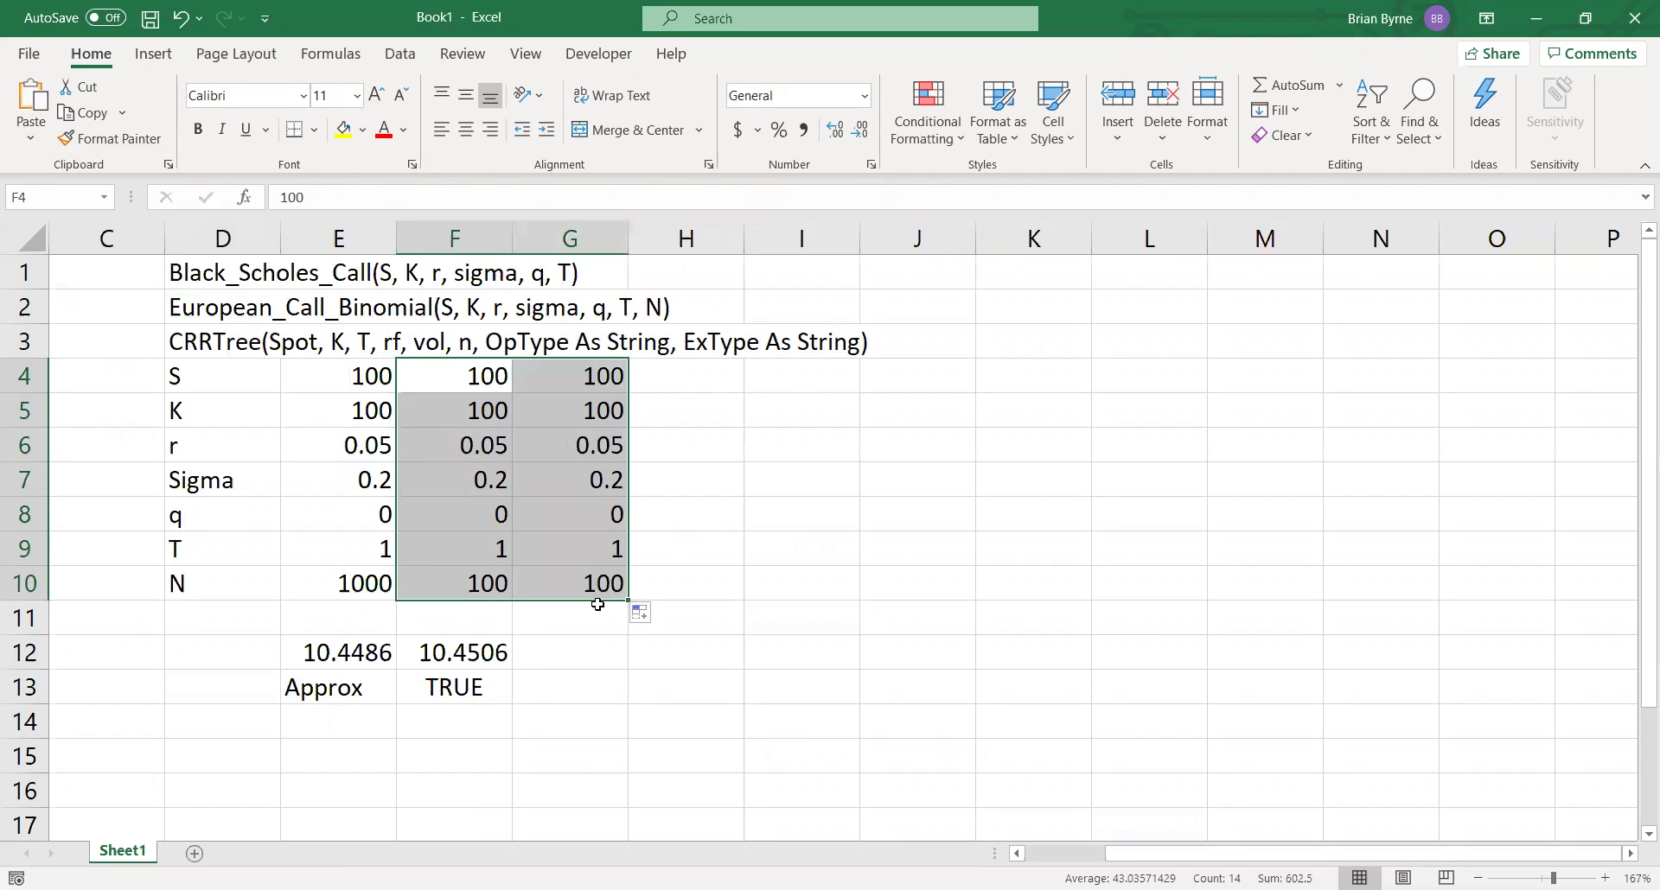
{"action": "left_click", "coordinate": [586, 512]}
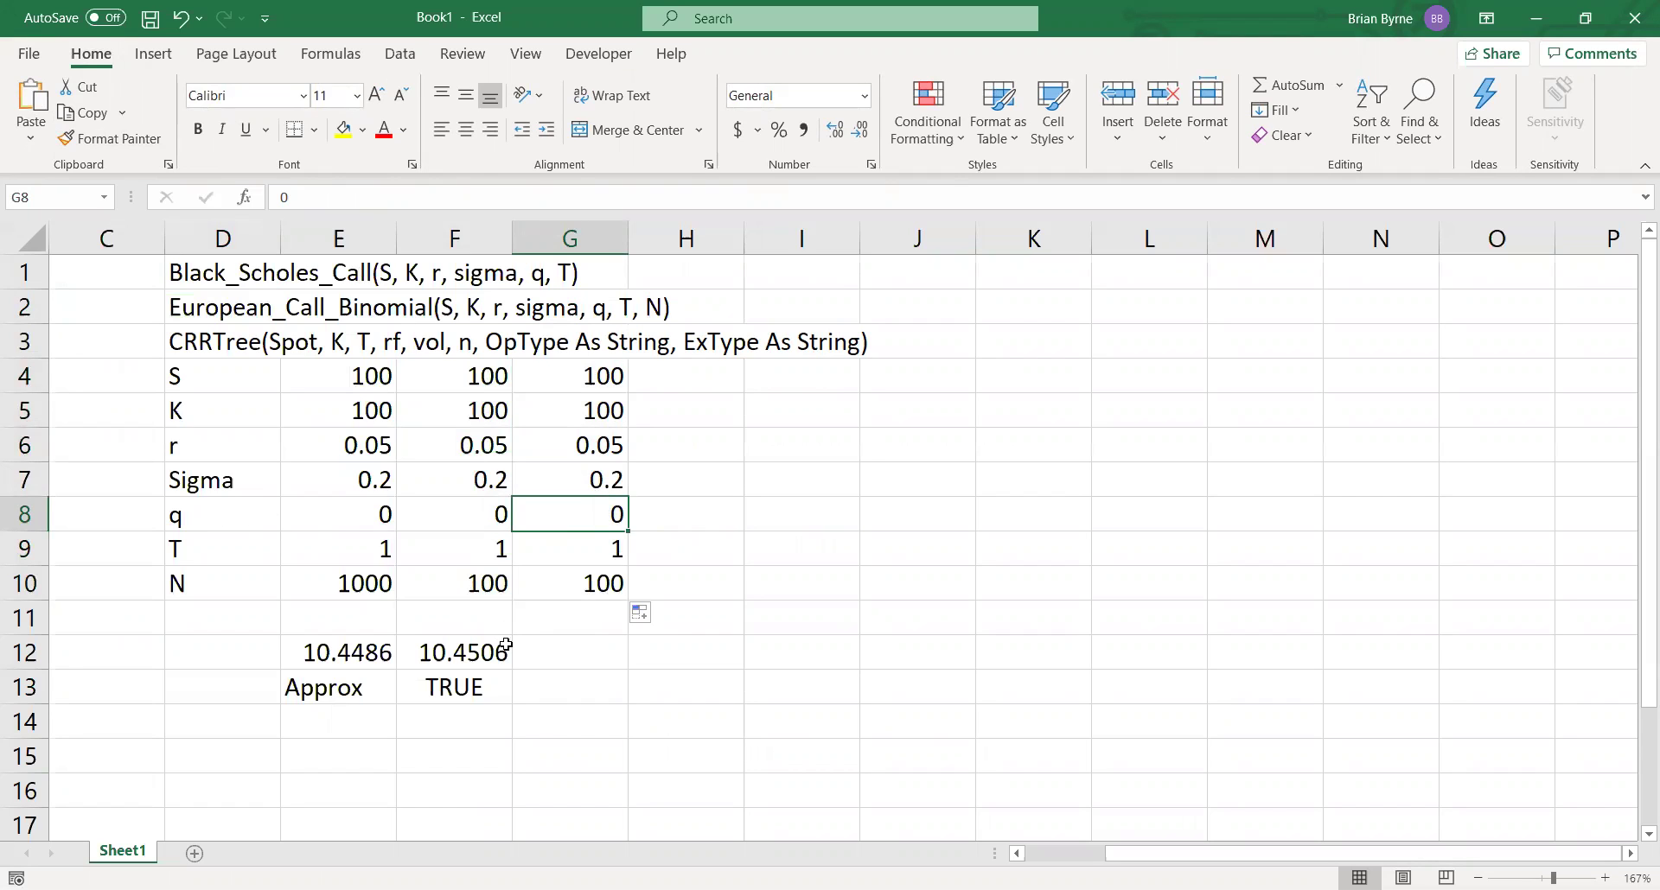
{"action": "left_click", "coordinate": [563, 648]}
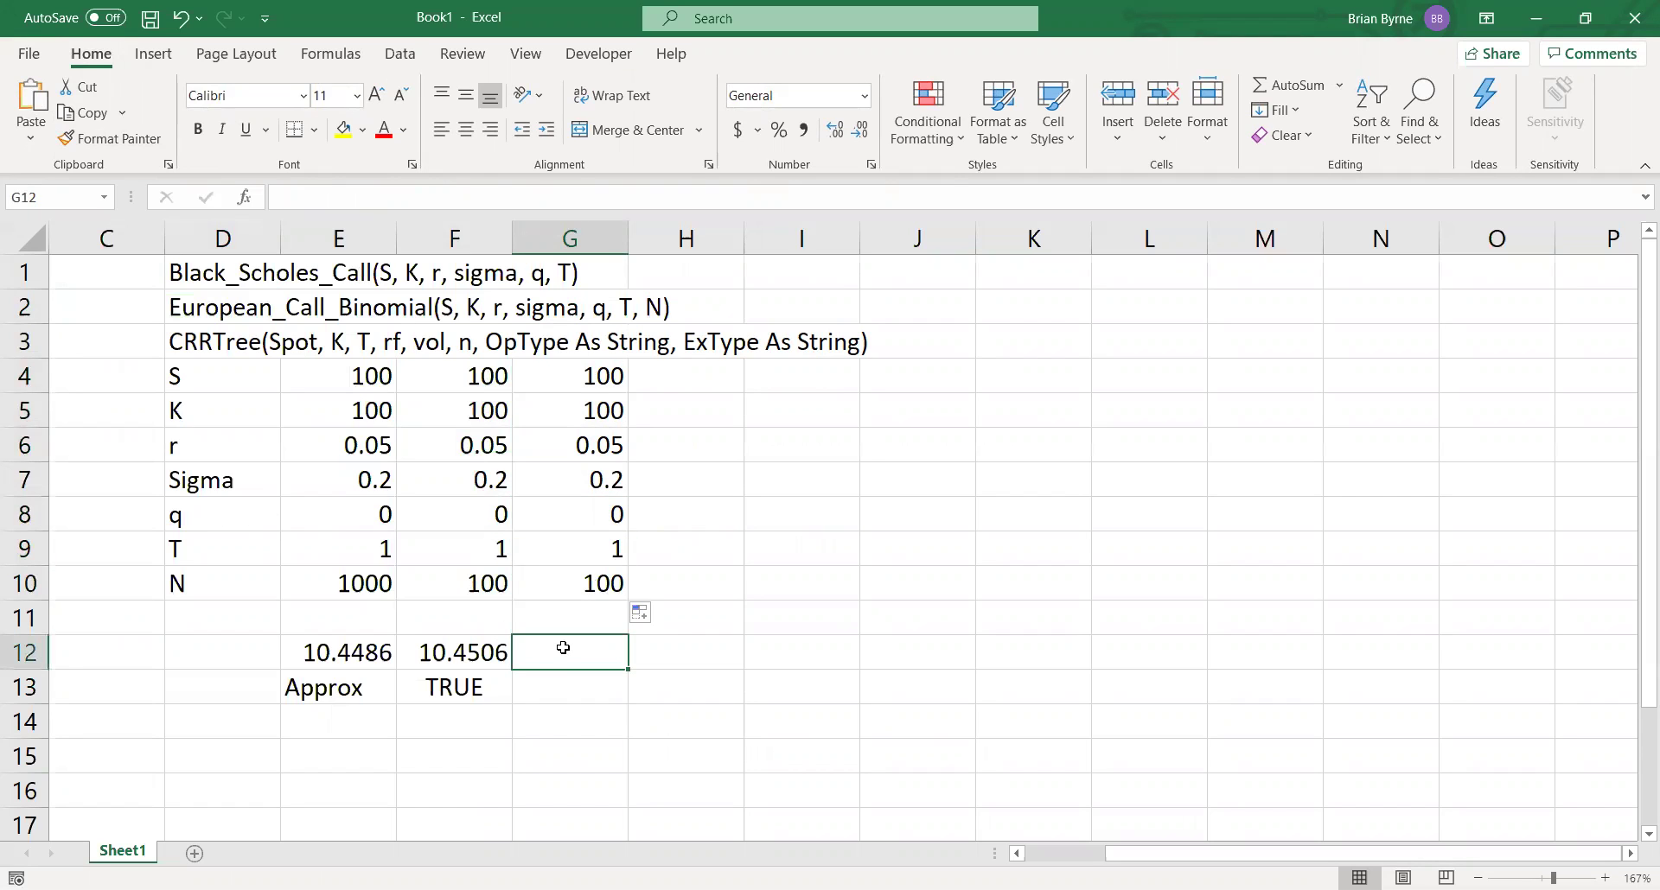
Start =CRRTree( in G12 using the autocomplete from =cr.
{"action": "type", "text": "="}
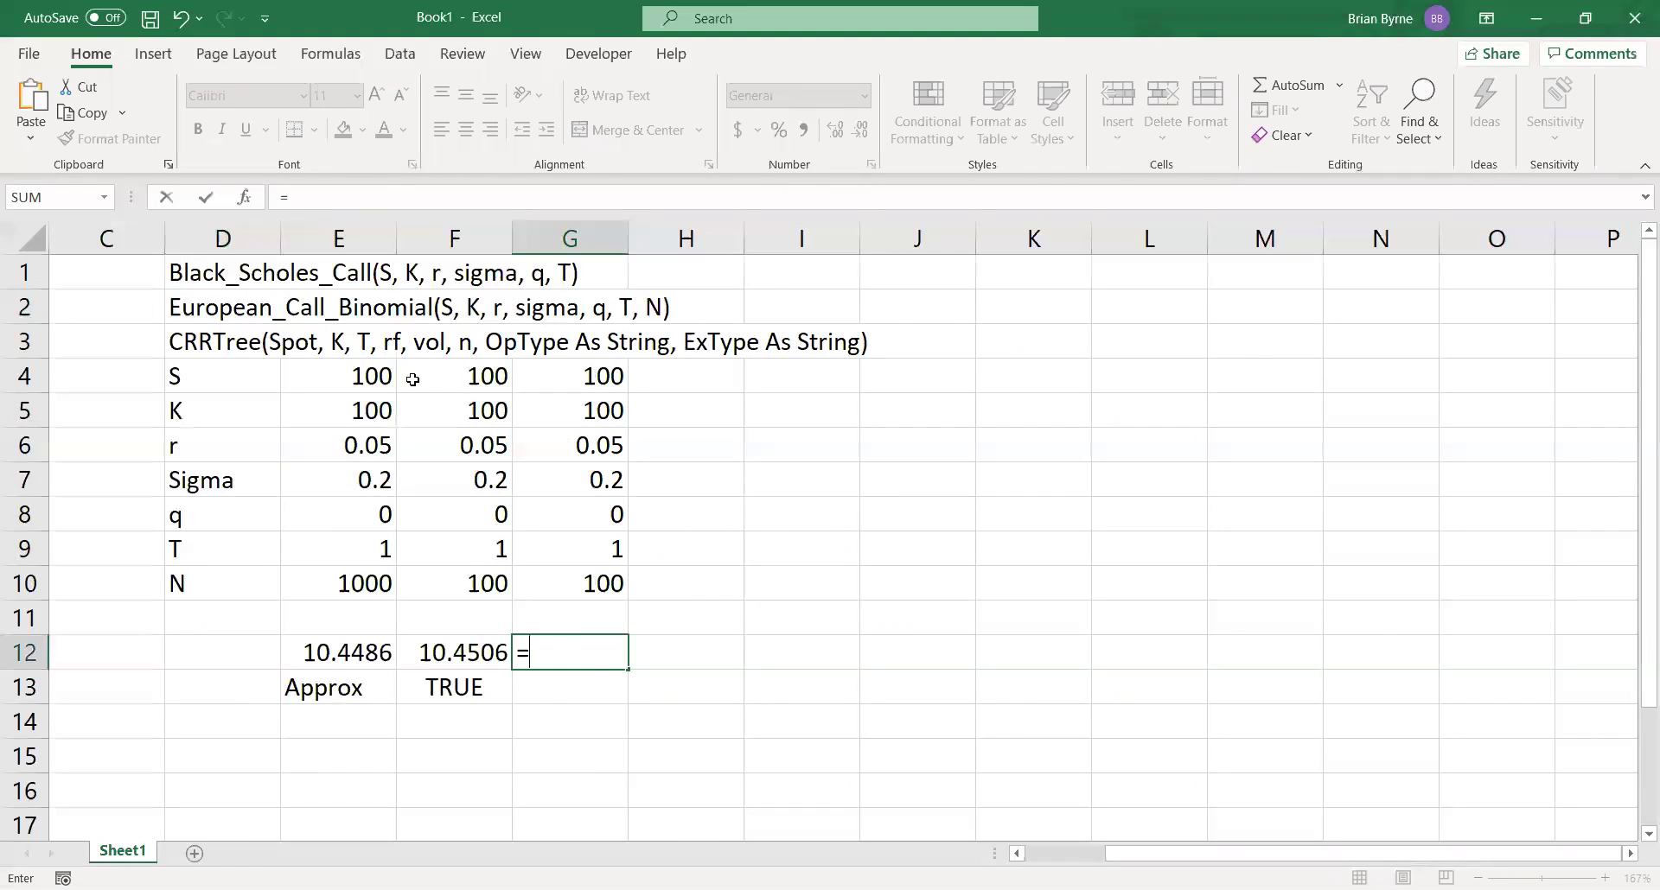
{"action": "type", "text": "cr"}
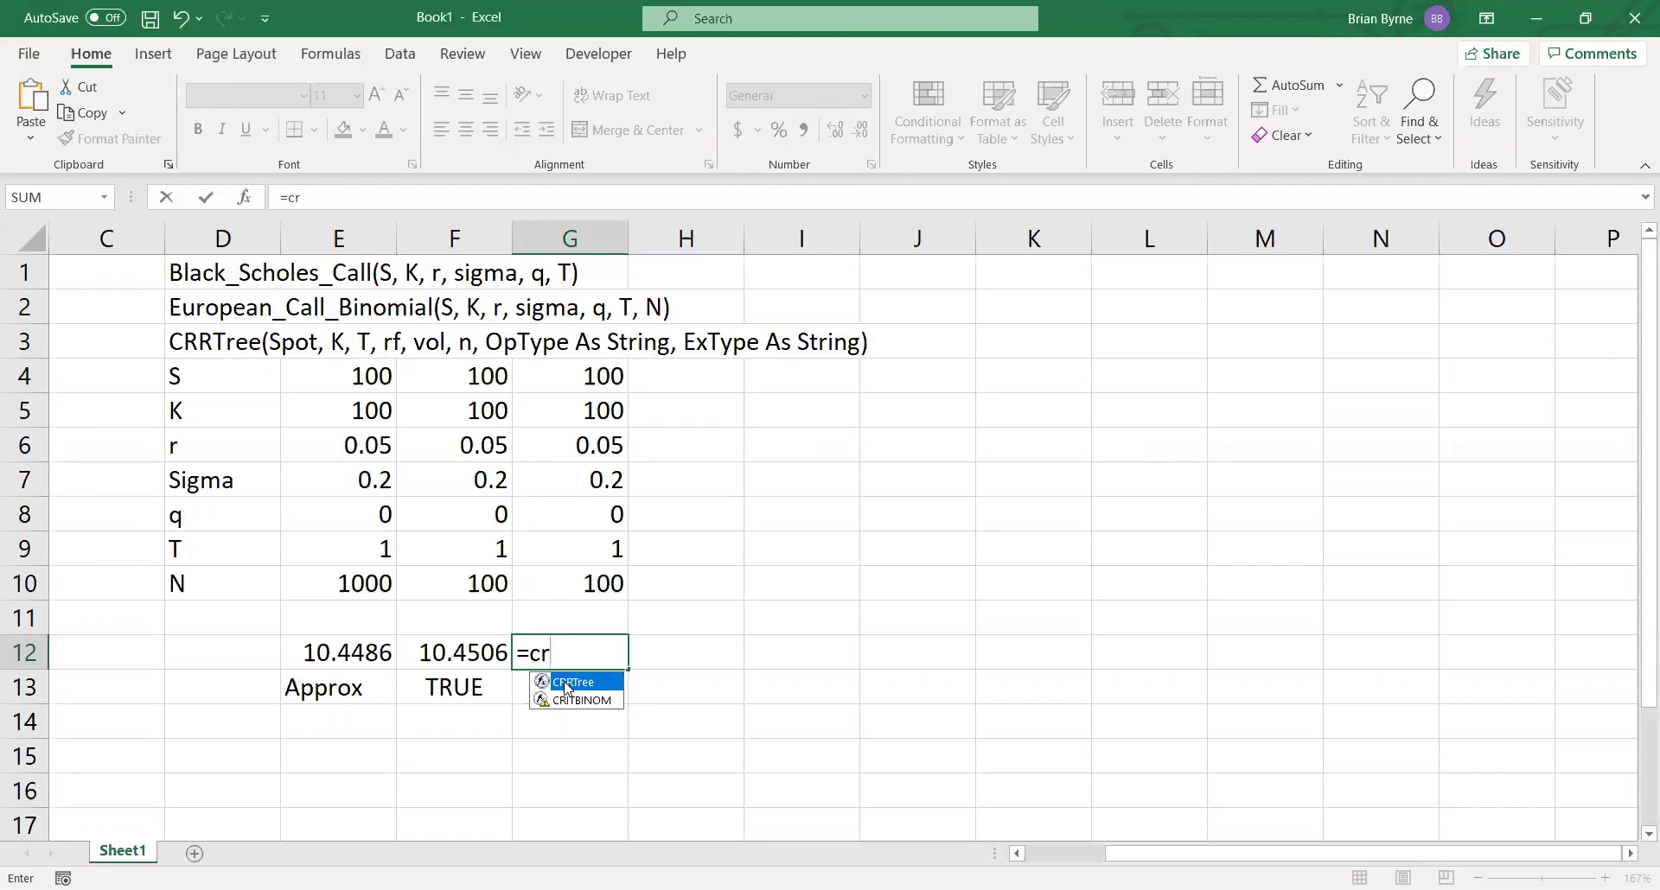
{"action": "double_click", "coordinate": [566, 685]}
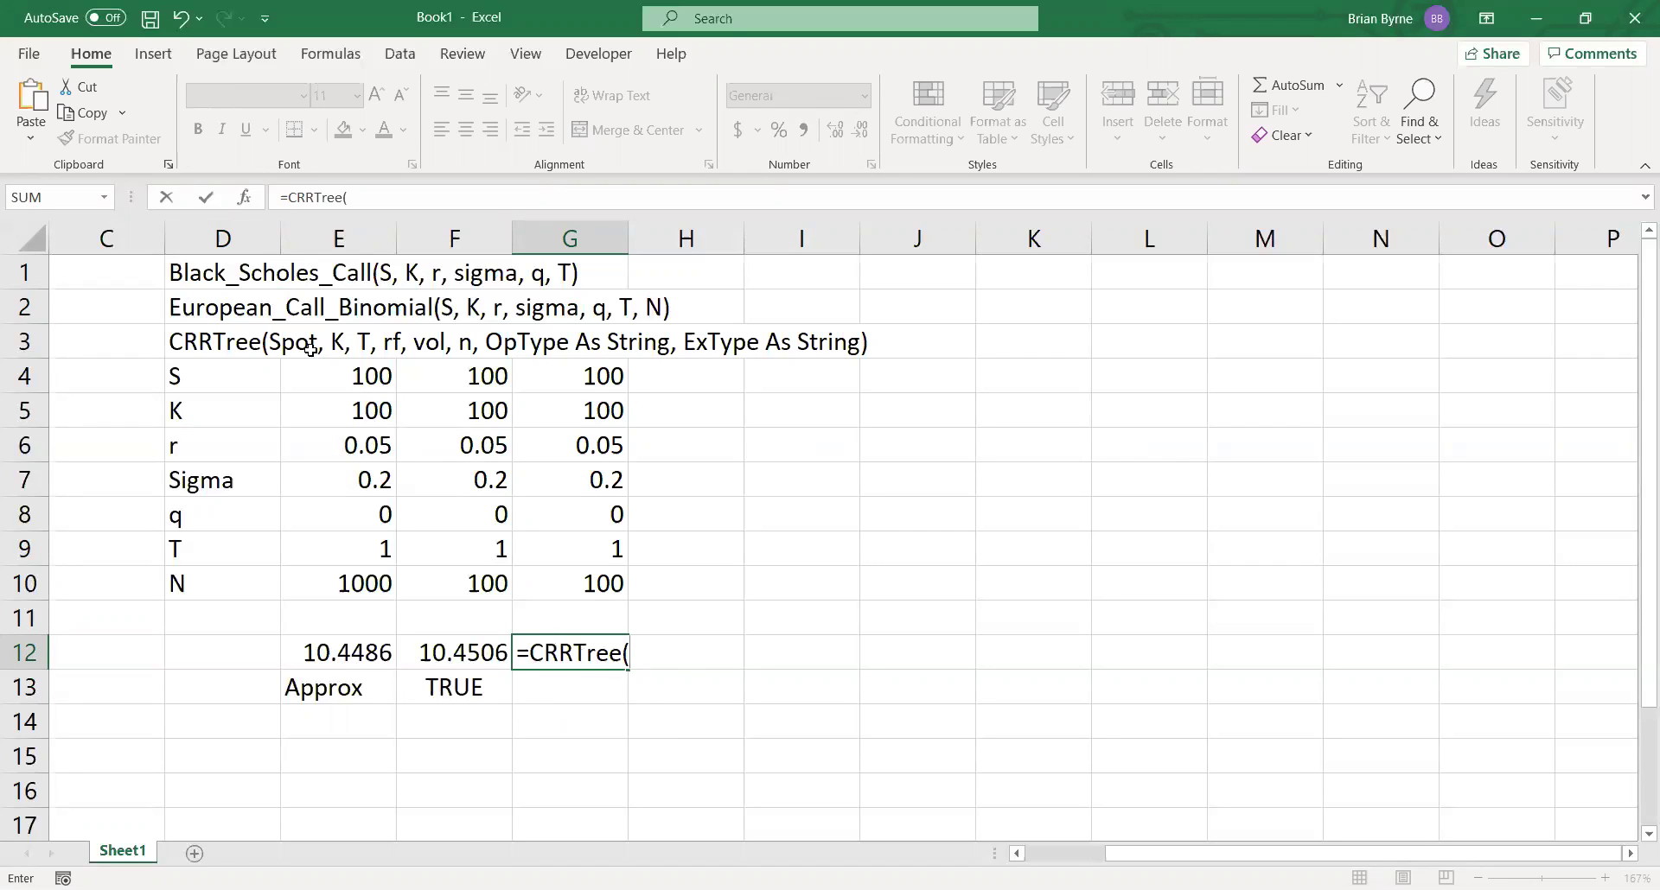
Set CRRTree's Spot, K, T, Rf and Vol arguments to G4, G5, G9, G6 and G7.
{"action": "left_click", "coordinate": [247, 204]}
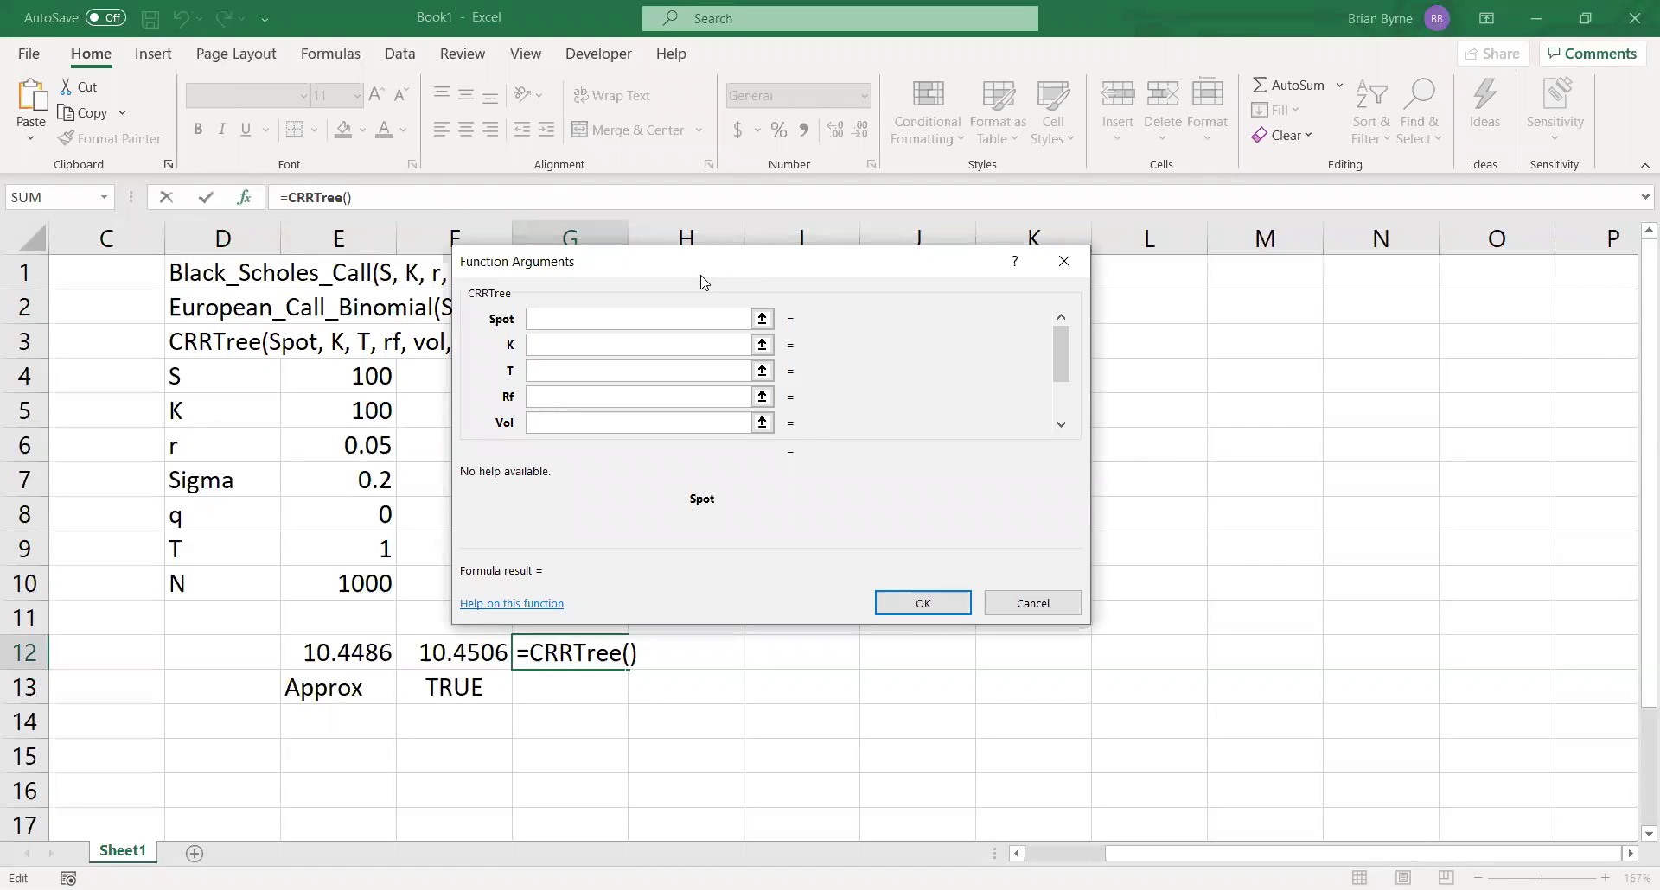
{"action": "left_click_drag", "start_coordinate": [702, 281], "coordinate": [949, 406]}
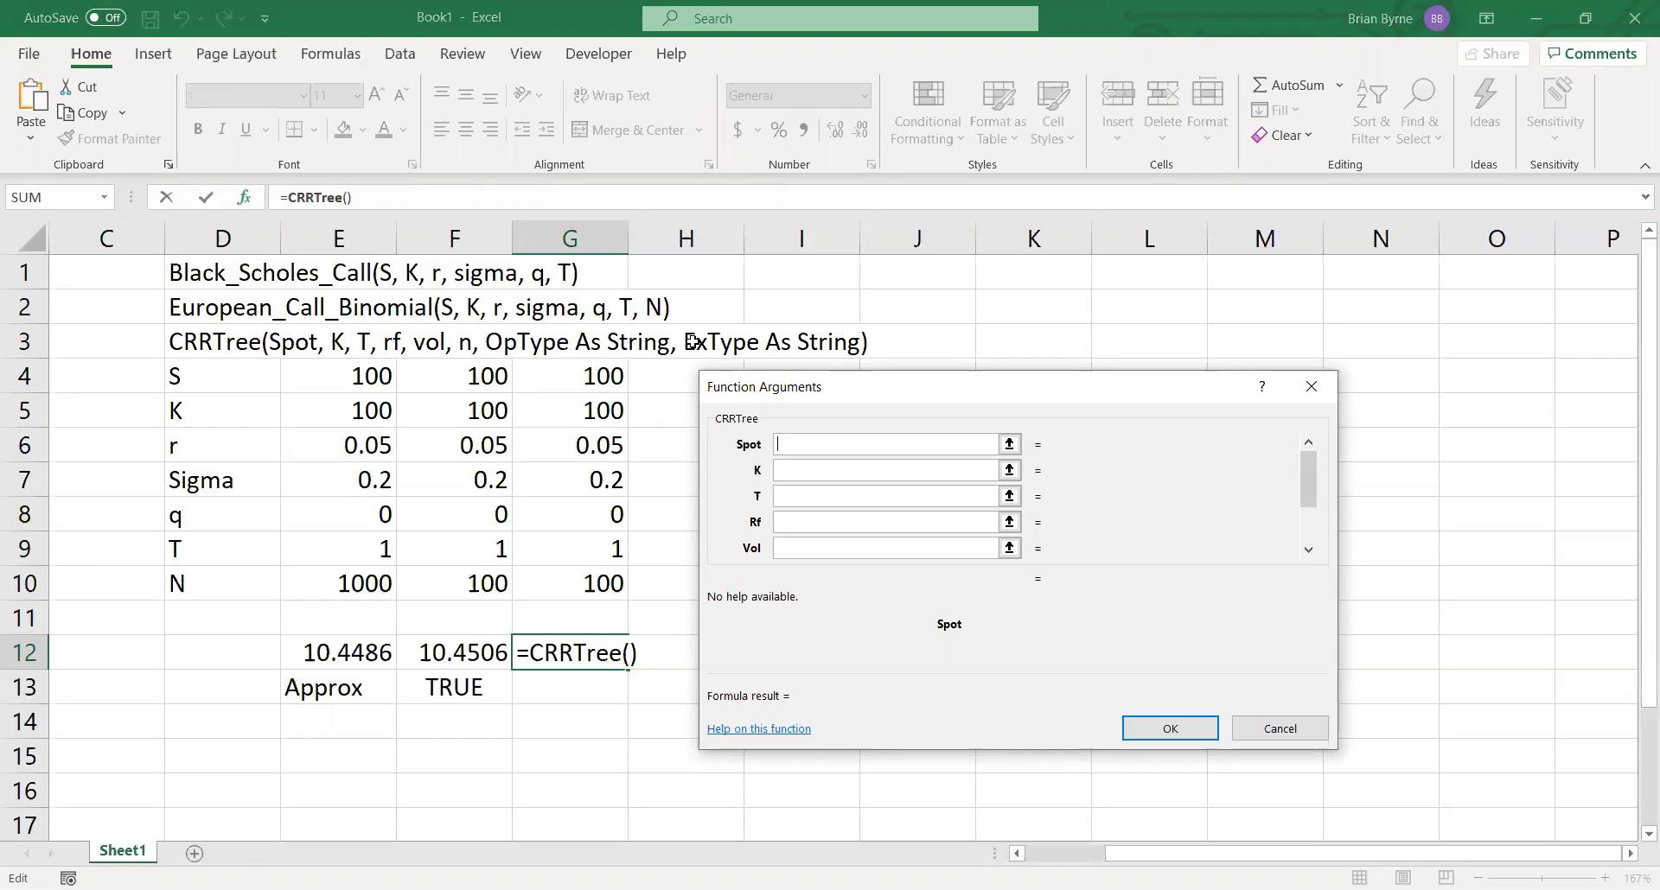
{"action": "left_click", "coordinate": [589, 379]}
{"action": "left_click", "coordinate": [794, 470]}
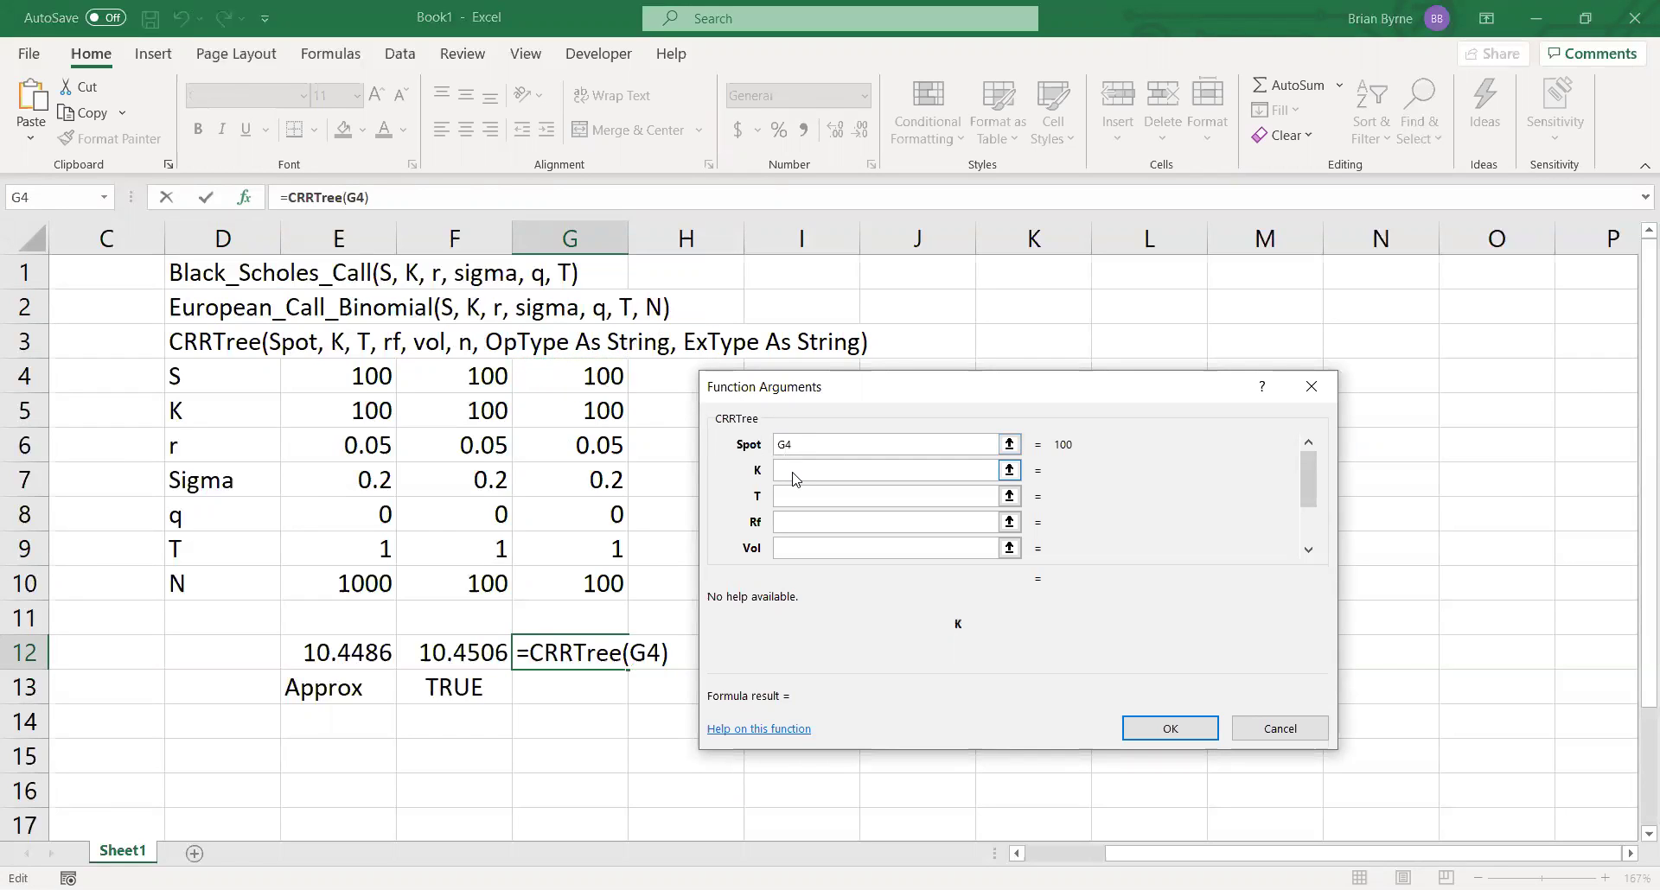
{"action": "left_click", "coordinate": [585, 413]}
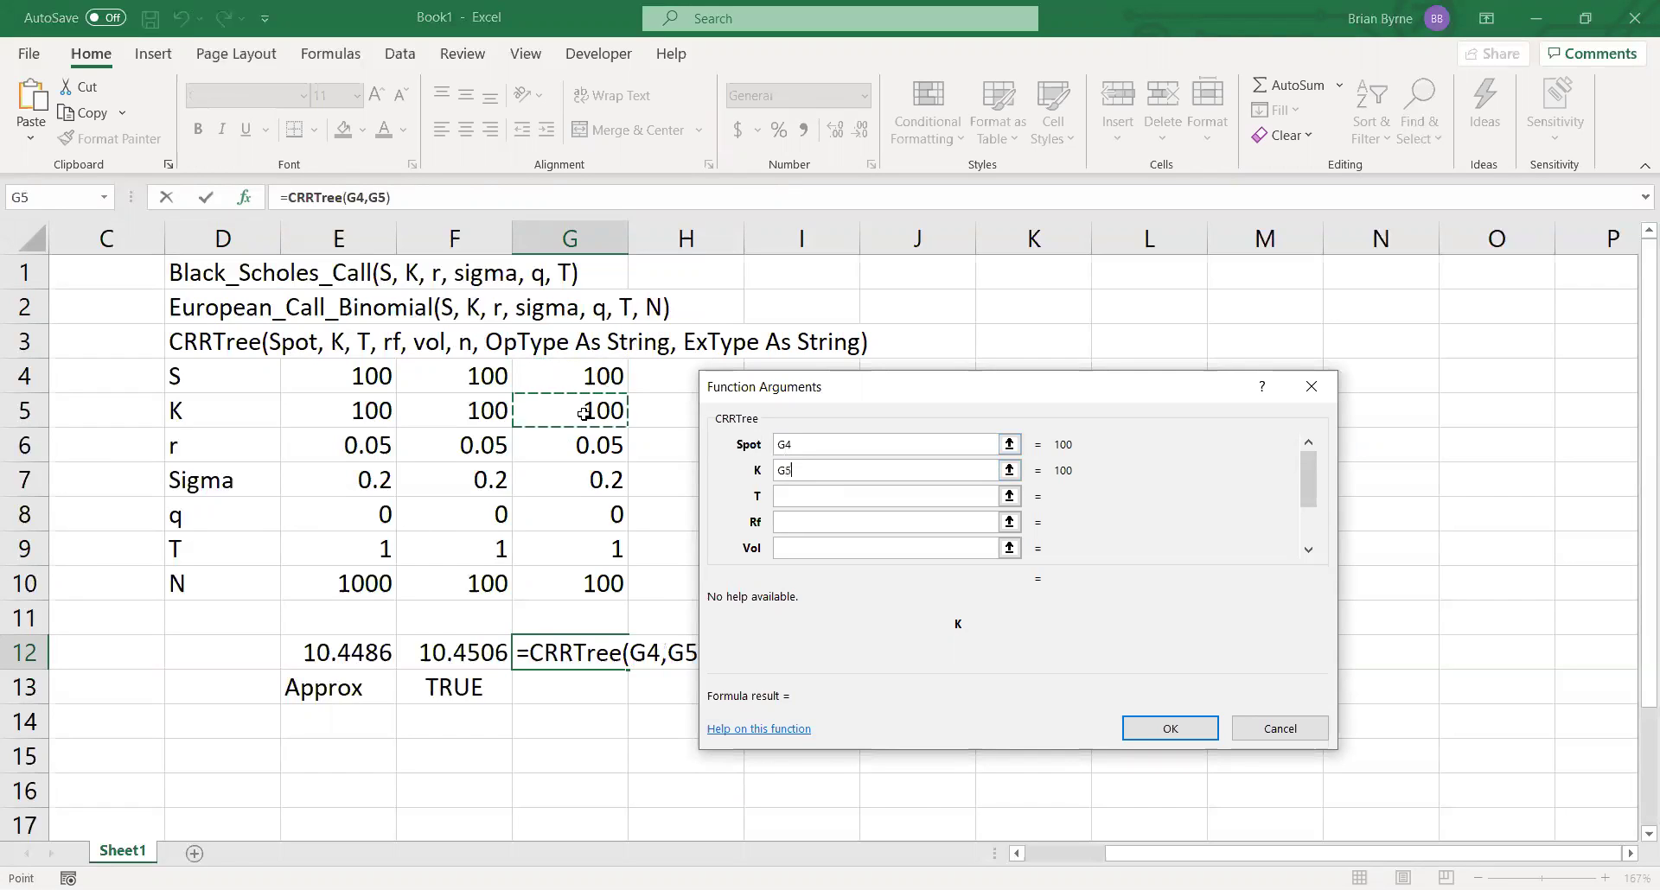
{"action": "left_click", "coordinate": [786, 497]}
{"action": "left_click", "coordinate": [584, 546]}
{"action": "left_click", "coordinate": [802, 522]}
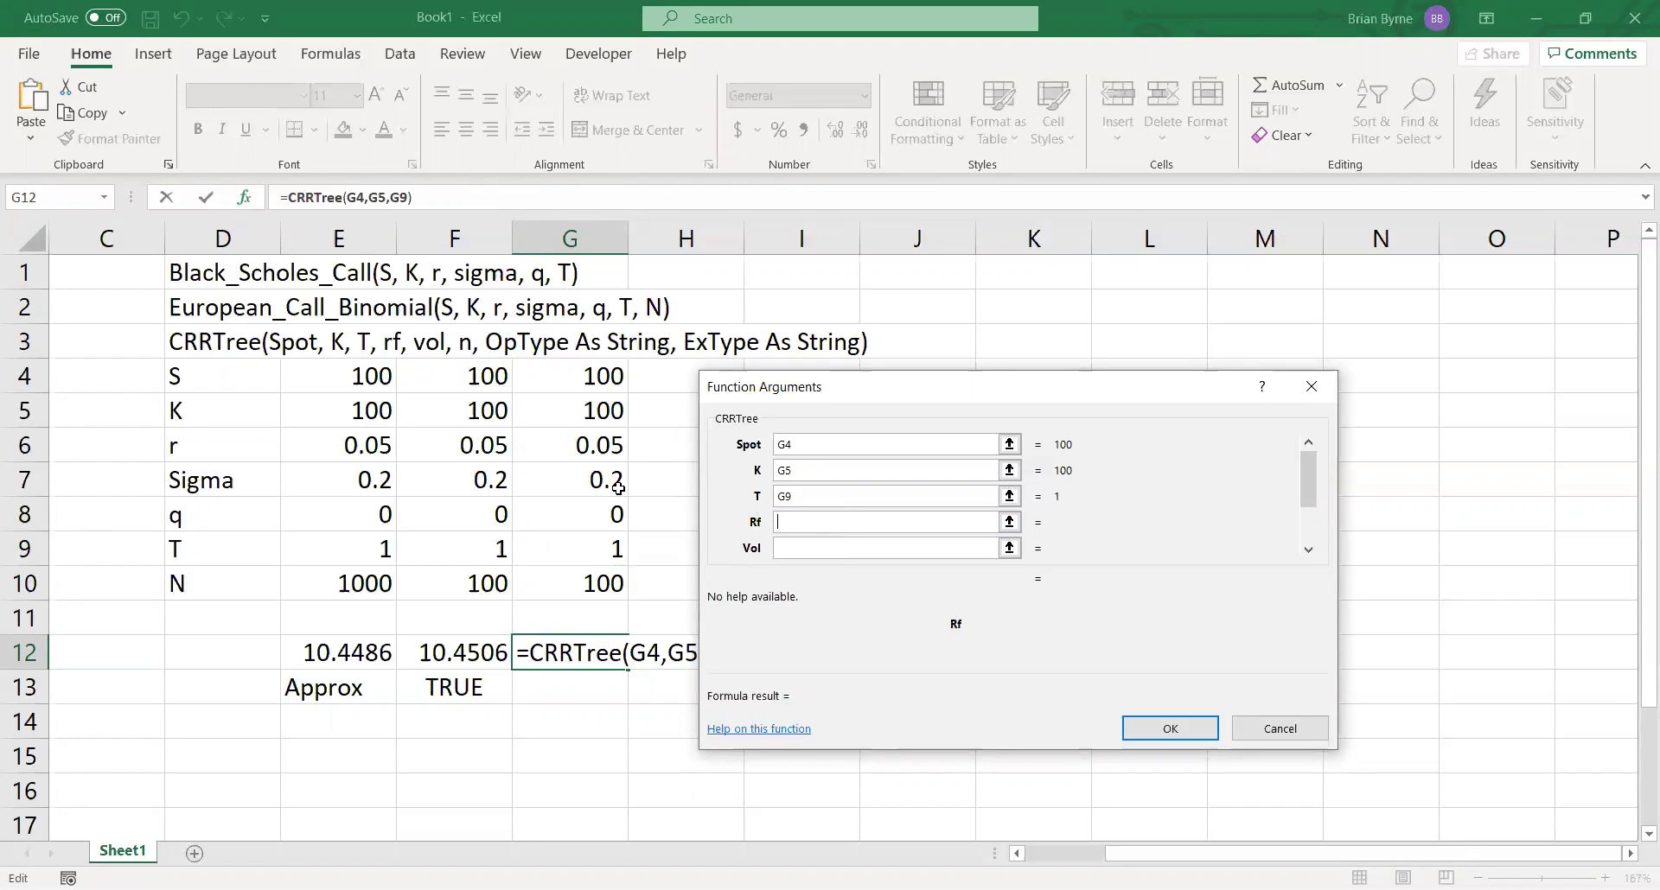
{"action": "left_click", "coordinate": [595, 450]}
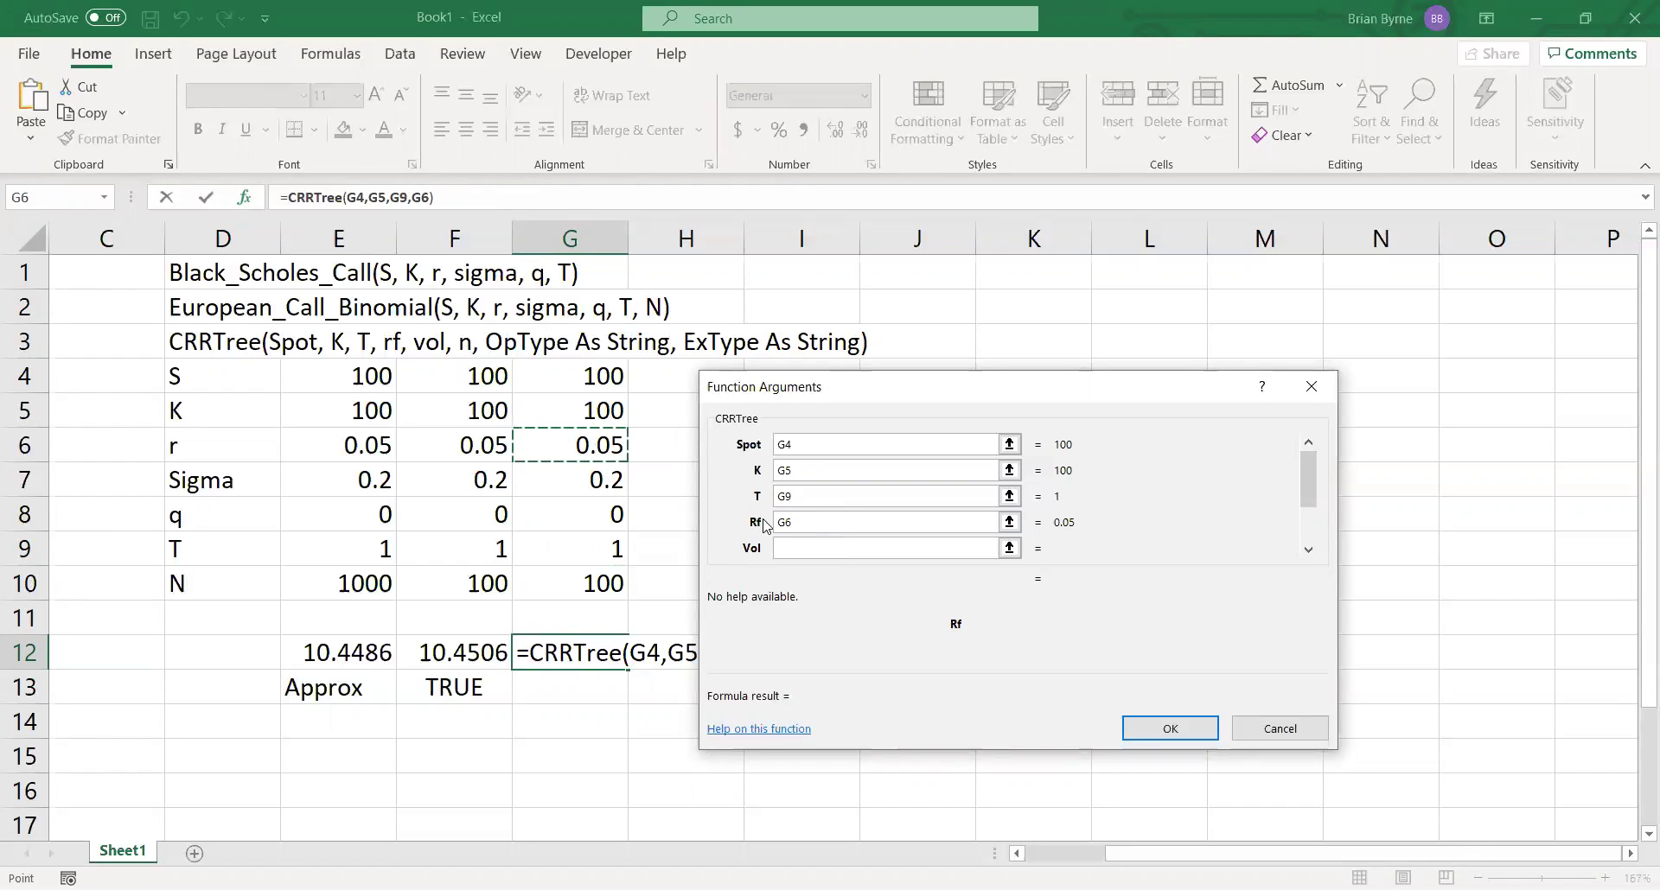
{"action": "left_click", "coordinate": [790, 547]}
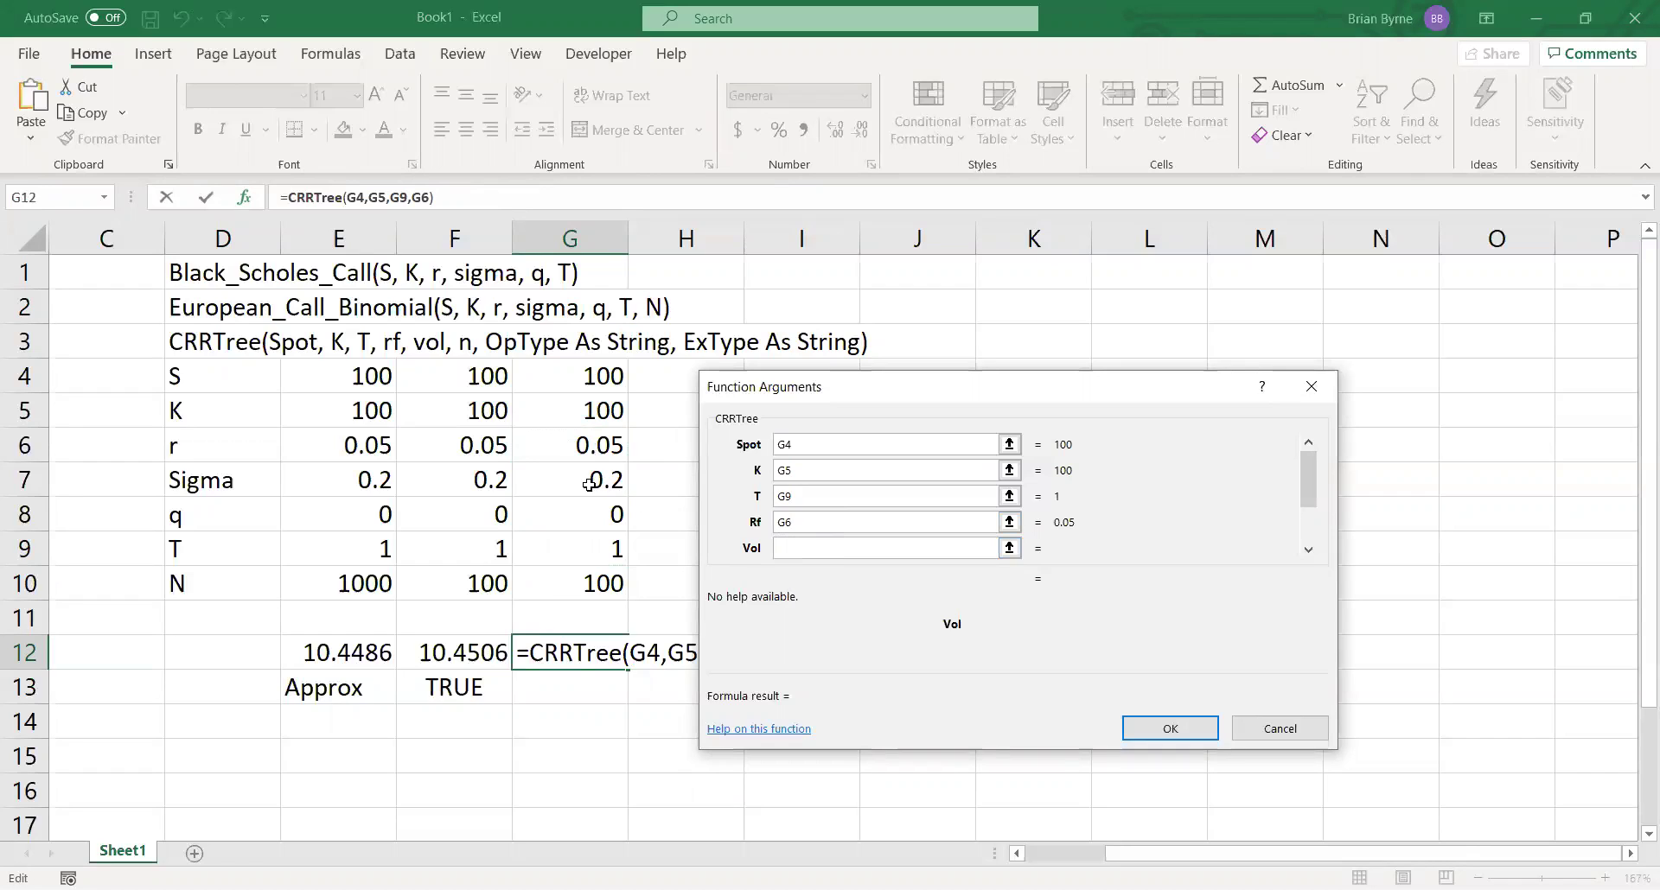
{"action": "left_click", "coordinate": [588, 485]}
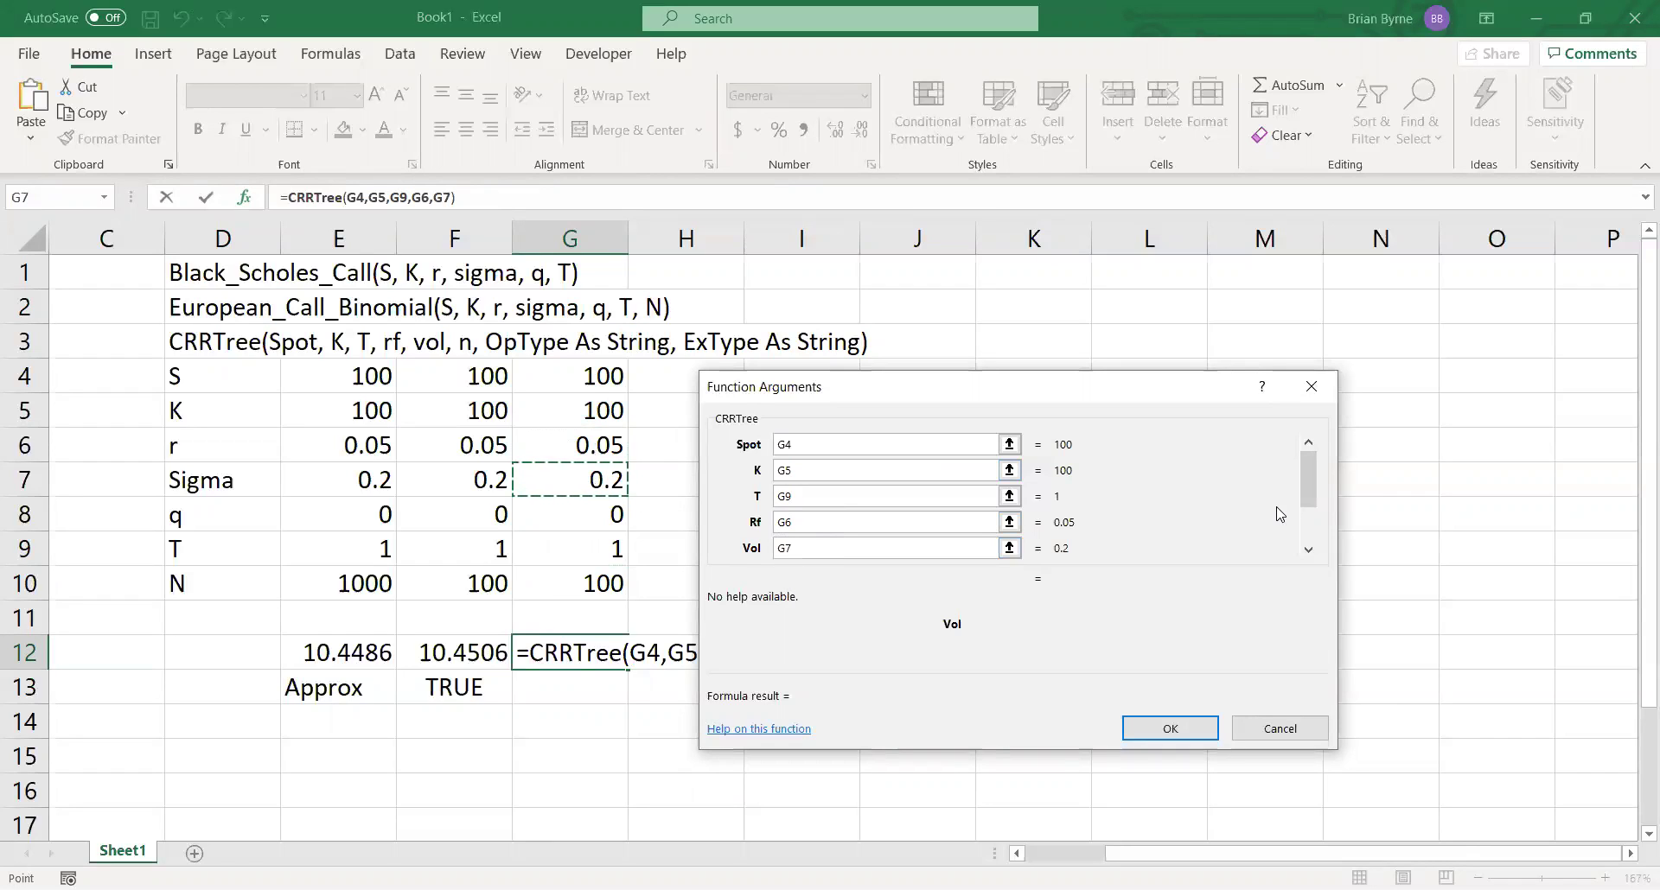
Set N to 100, OpType to C and ExType to A, giving 10.4306.
{"action": "left_click_drag", "start_coordinate": [1314, 499], "coordinate": [1314, 531]}
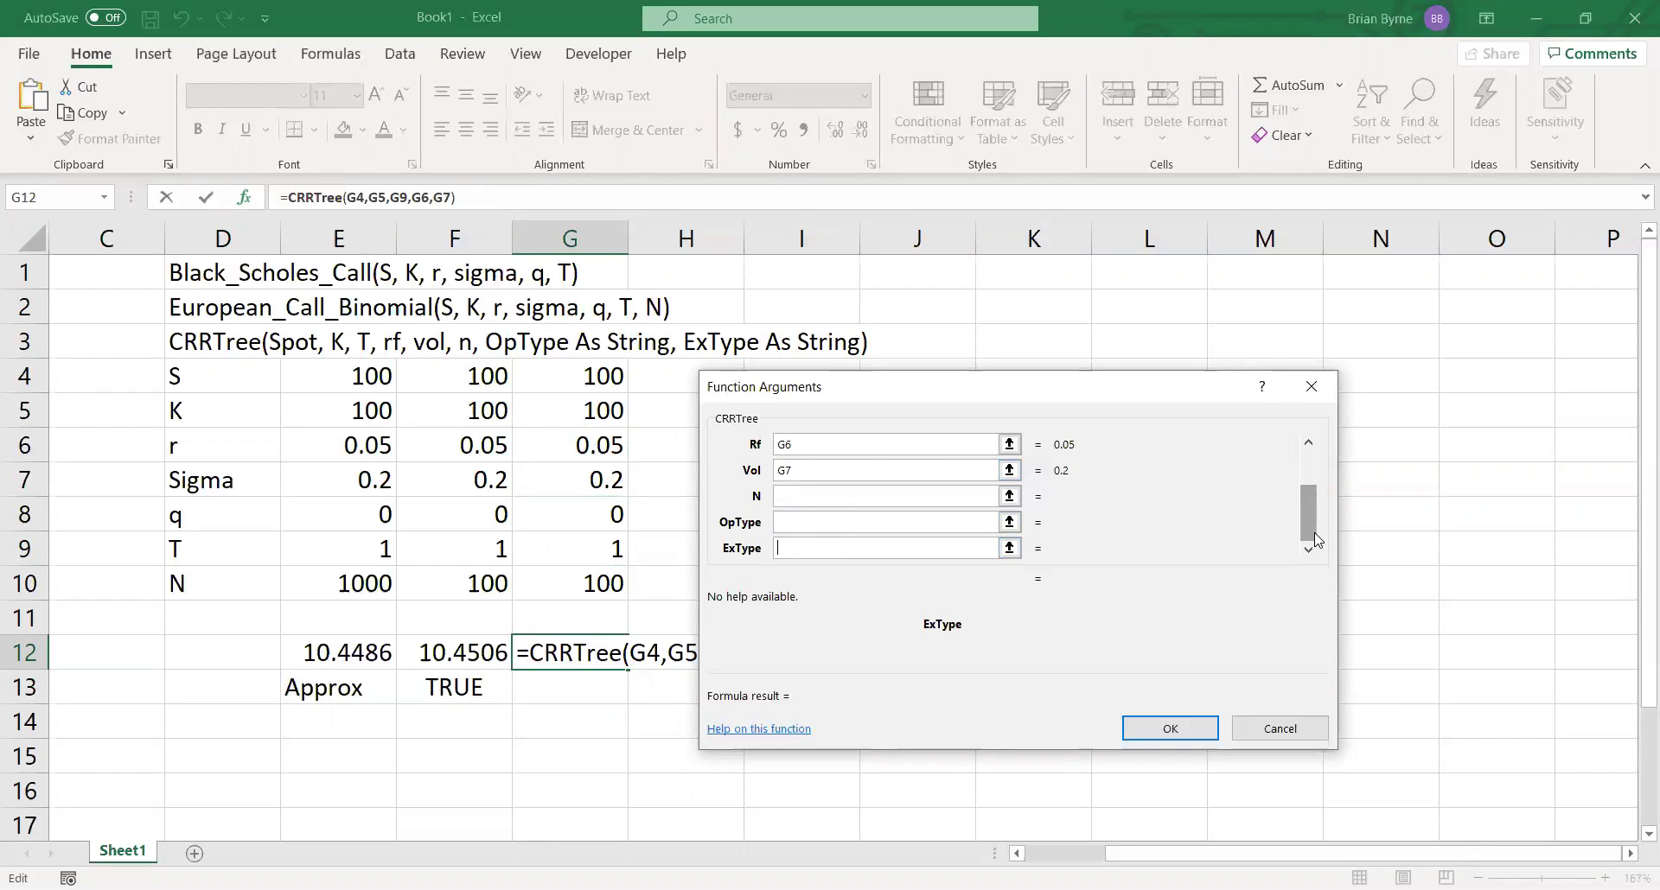
{"action": "left_click", "coordinate": [790, 496]}
{"action": "type", "text": "100"}
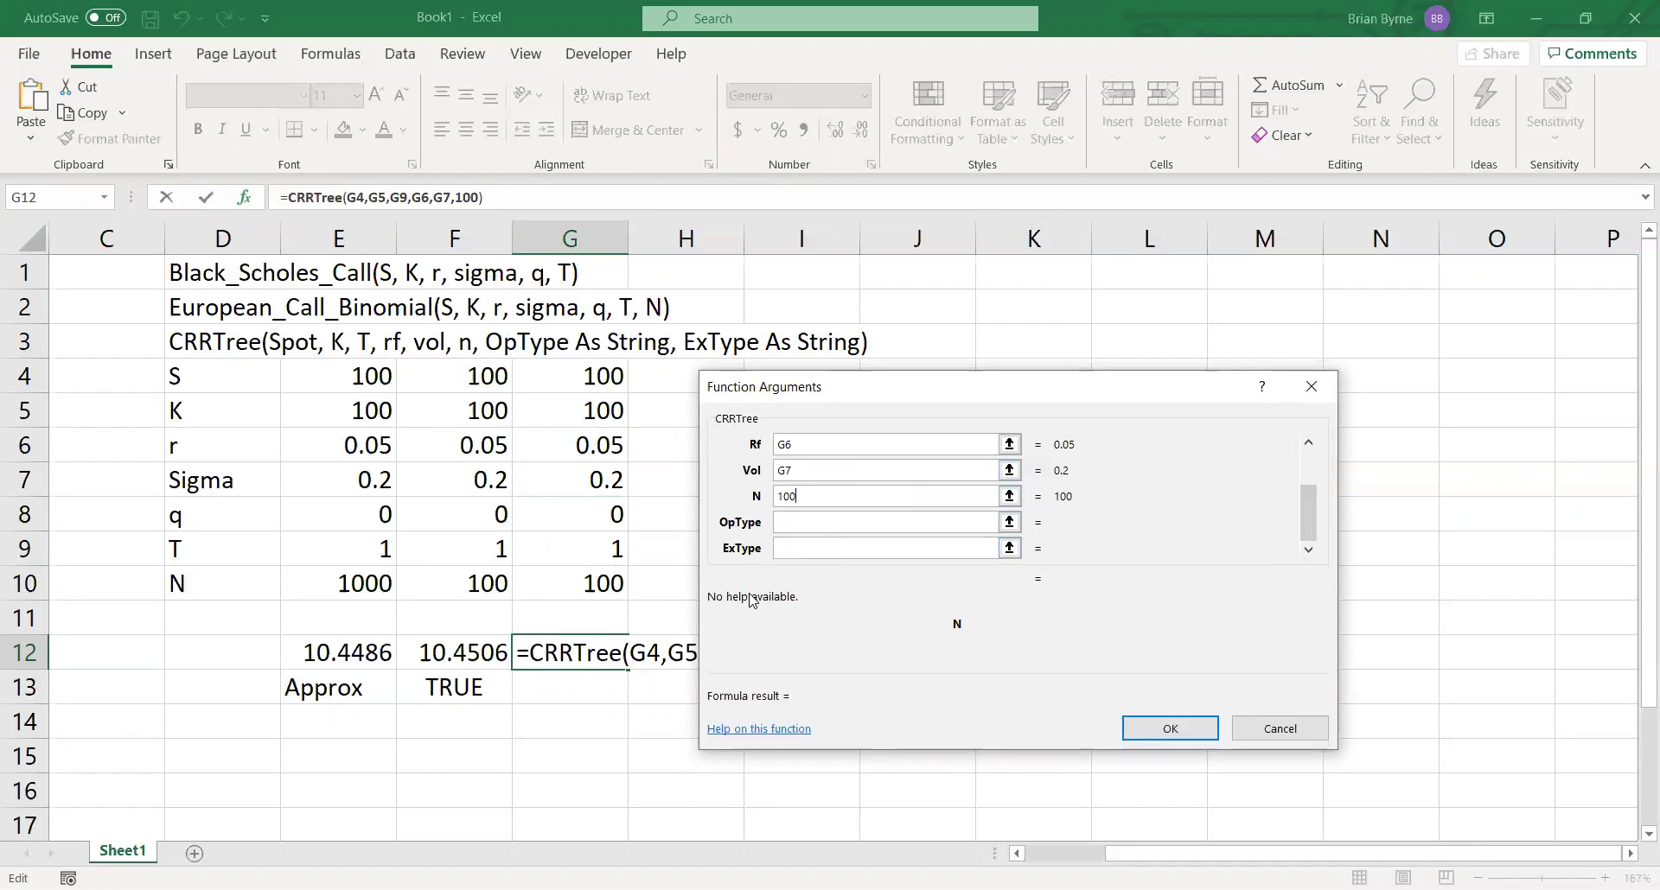
{"action": "left_click", "coordinate": [791, 522]}
{"action": "type", "text": "c"}
{"action": "left_click", "coordinate": [791, 550]}
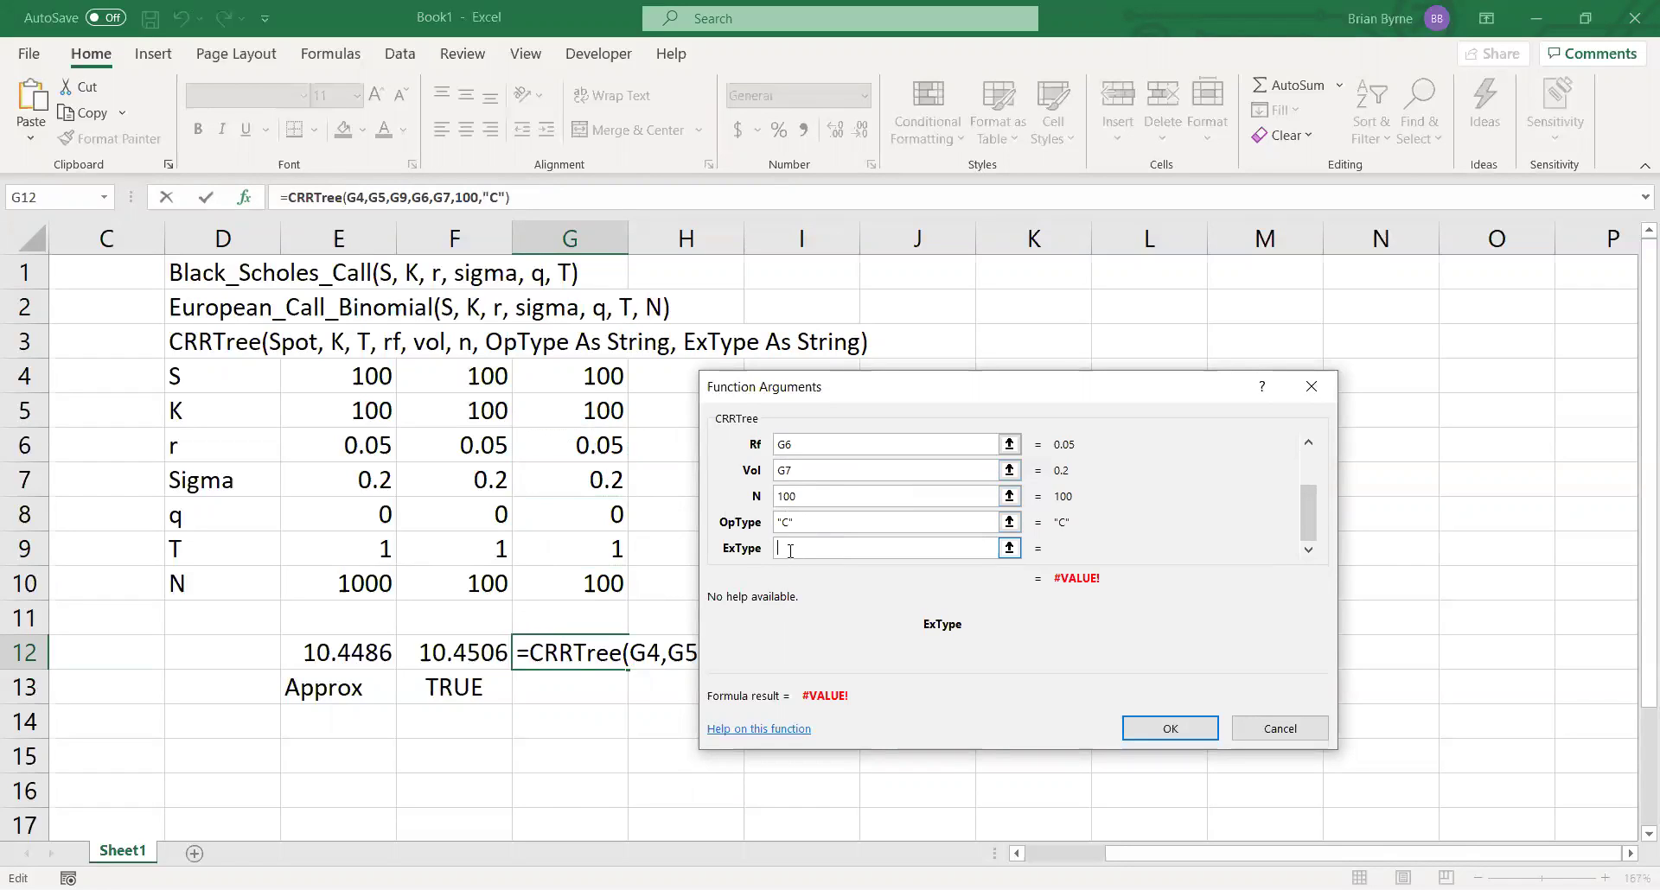
{"action": "key", "text": "shift+Tab"}
{"action": "left_click", "coordinate": [791, 551]}
{"action": "type", "text": "A"}
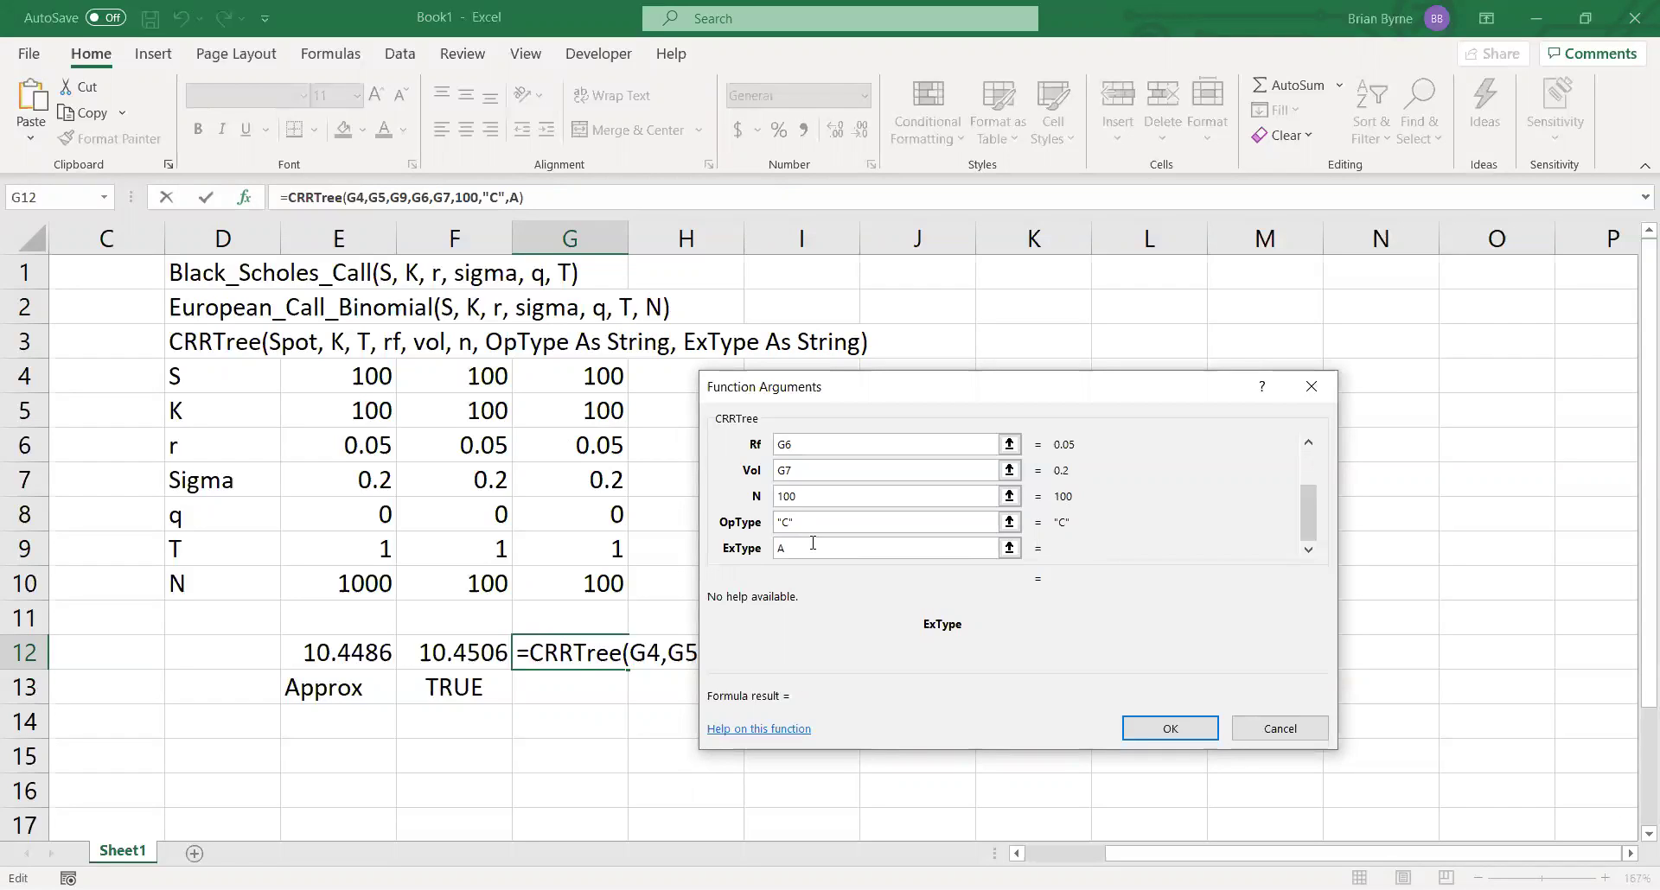
{"action": "left_click", "coordinate": [1161, 732]}
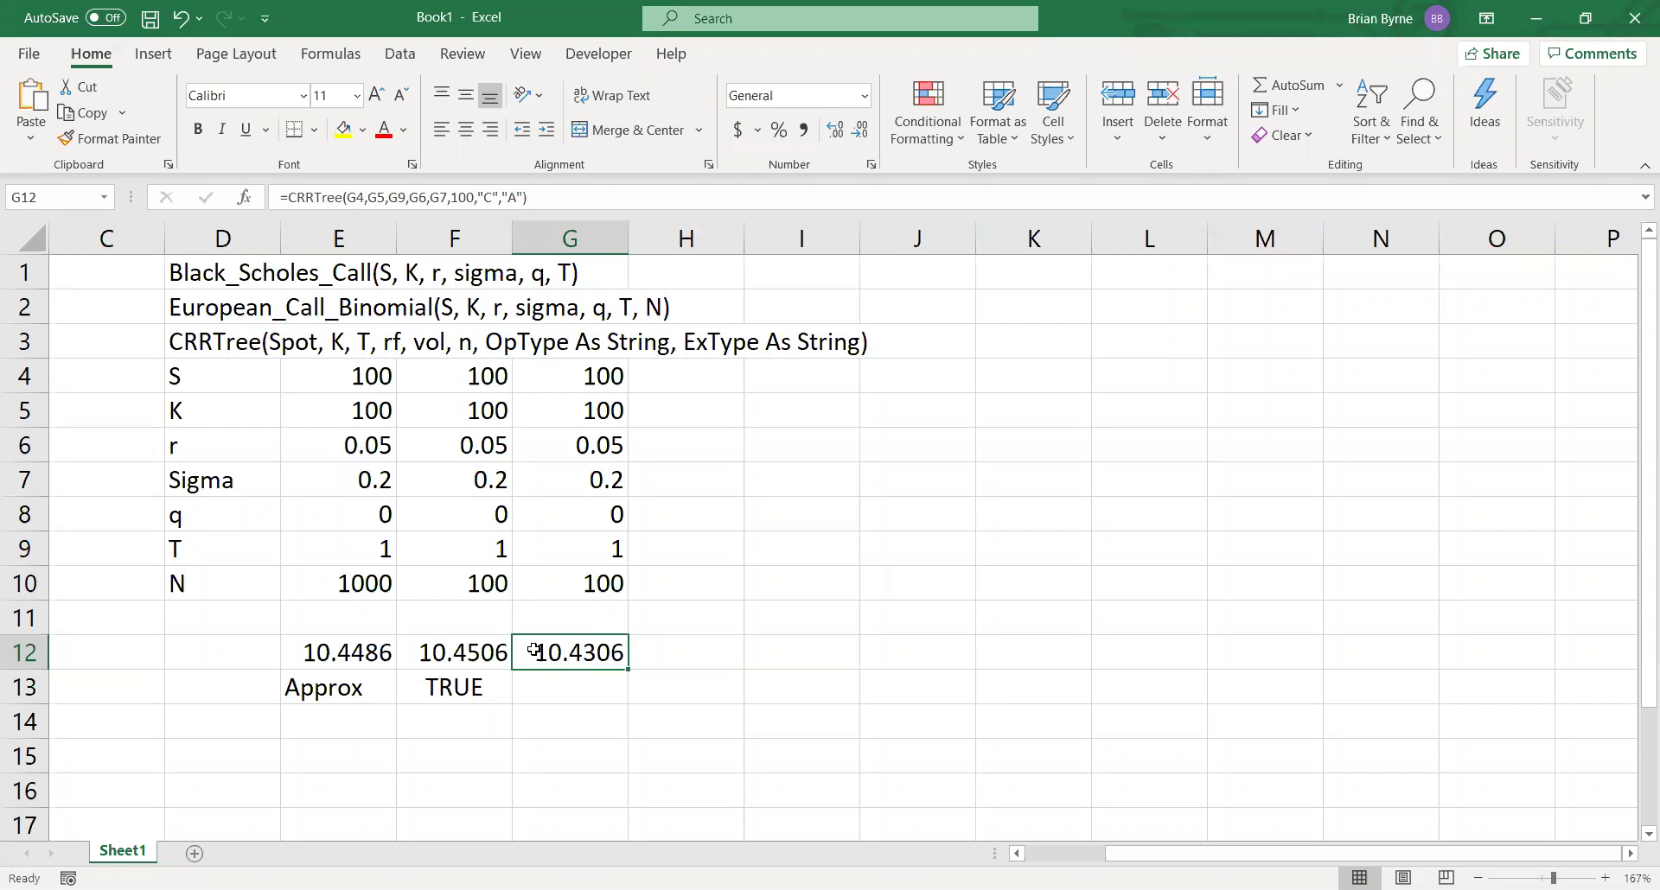
Change E10's binomial steps to 100 and check that E12 shows 10.4306.
{"action": "left_click", "coordinate": [336, 590]}
{"action": "type", "text": "1"}
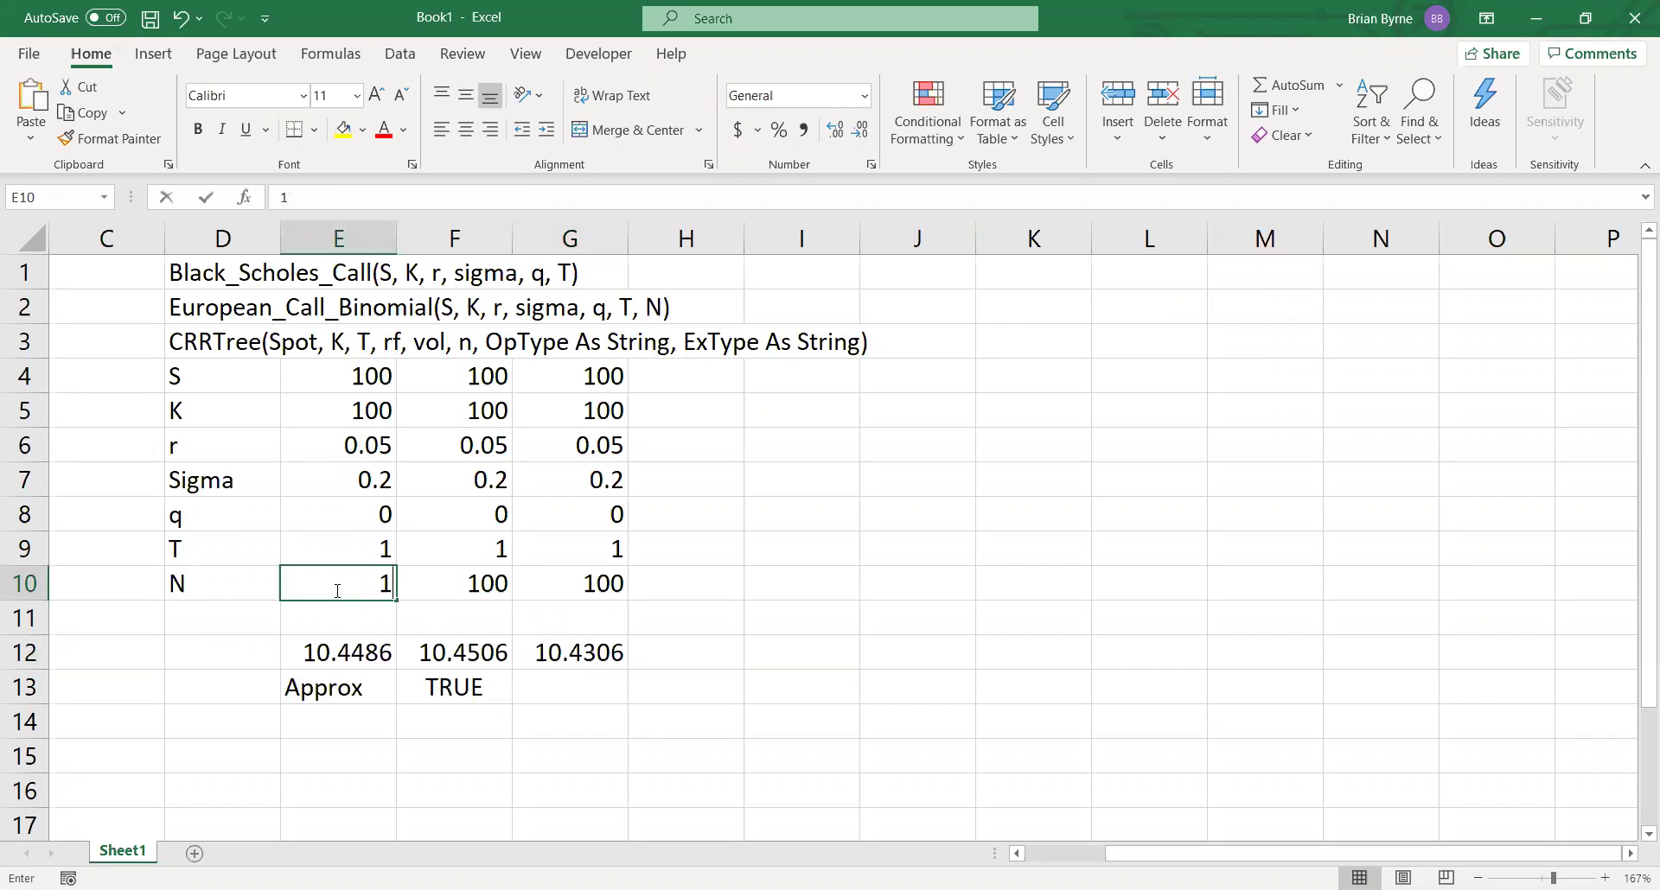
{"action": "type", "text": "00"}
{"action": "key", "text": "Return"}
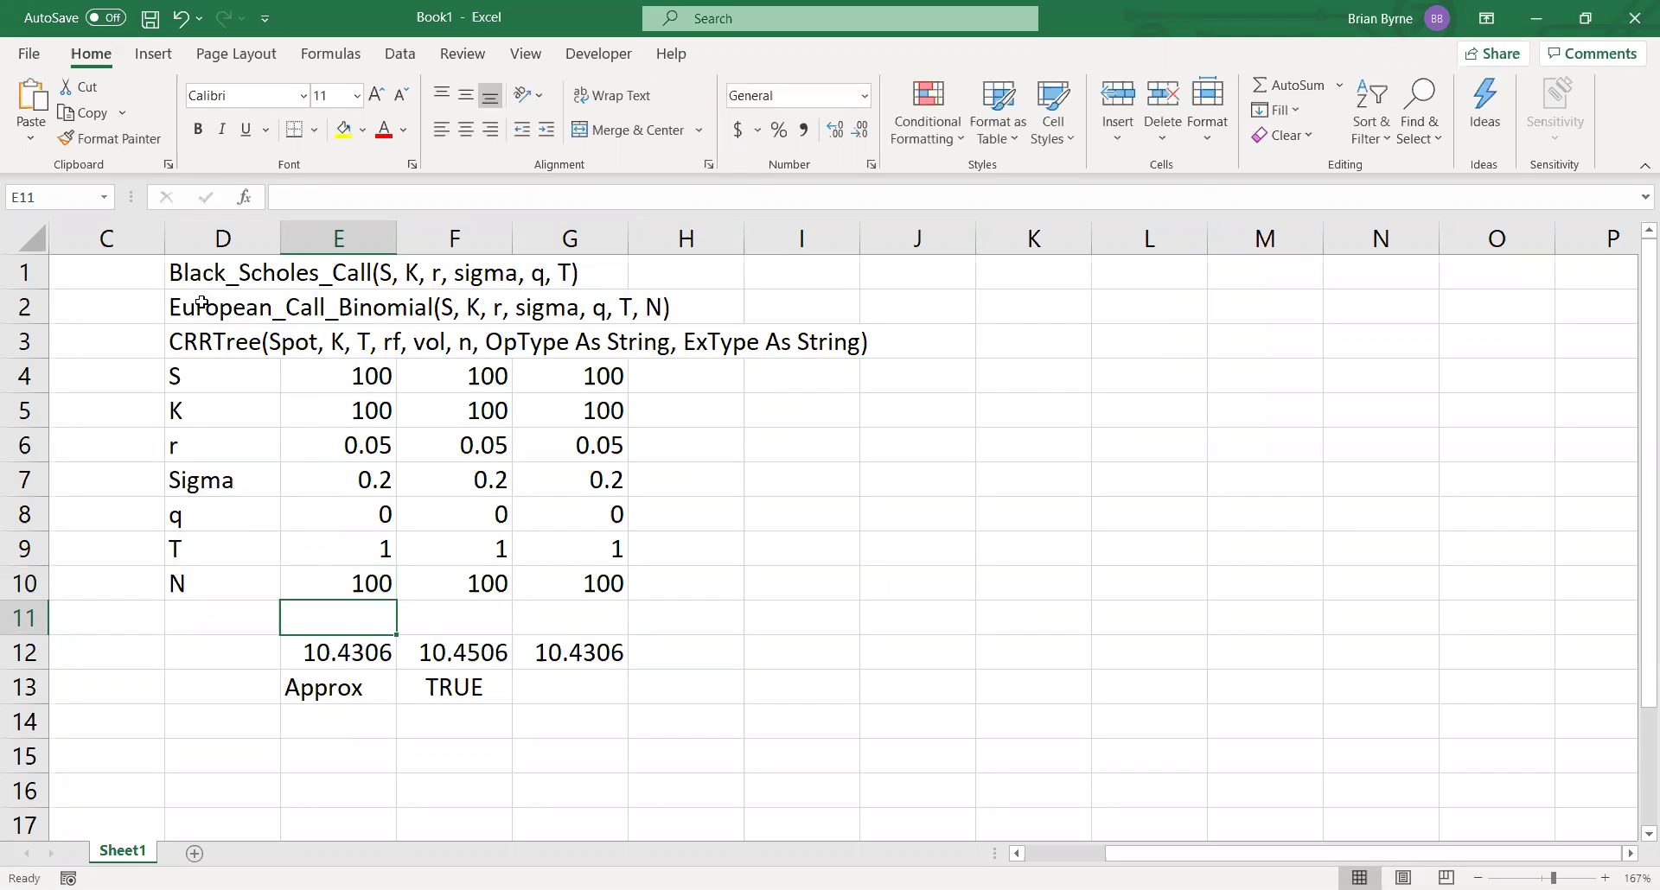
{"action": "left_click", "coordinate": [350, 659]}
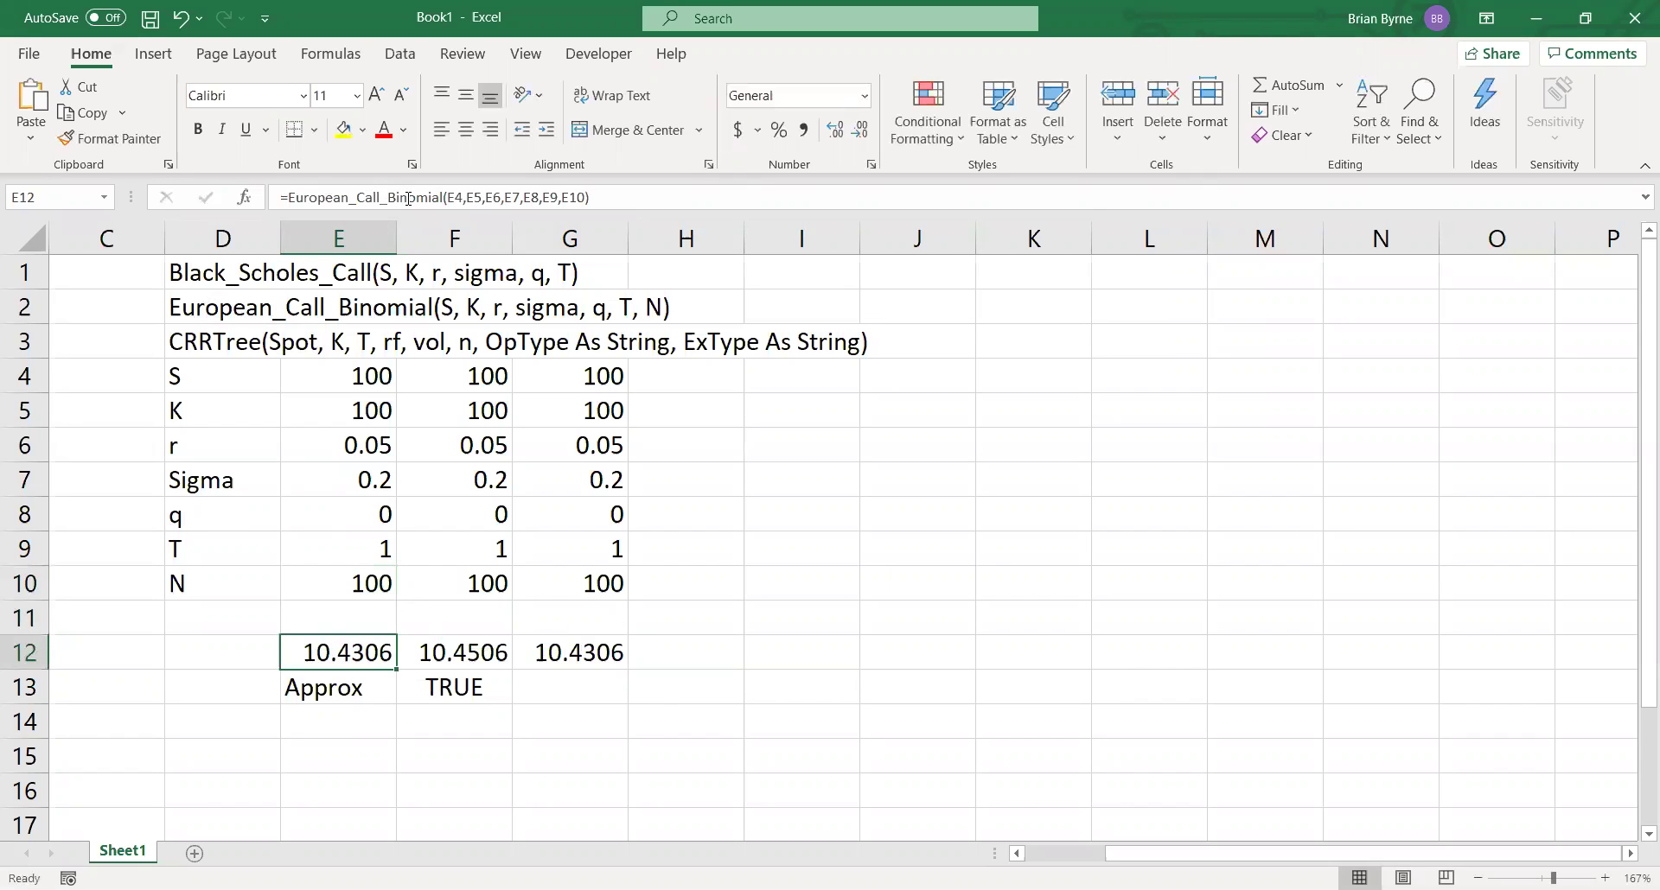
Enter labels Approx in G13, CRR in G14, BS in F14 and CRRkb in E14.
{"action": "left_click", "coordinate": [568, 681]}
{"action": "type", "text": "Ap"}
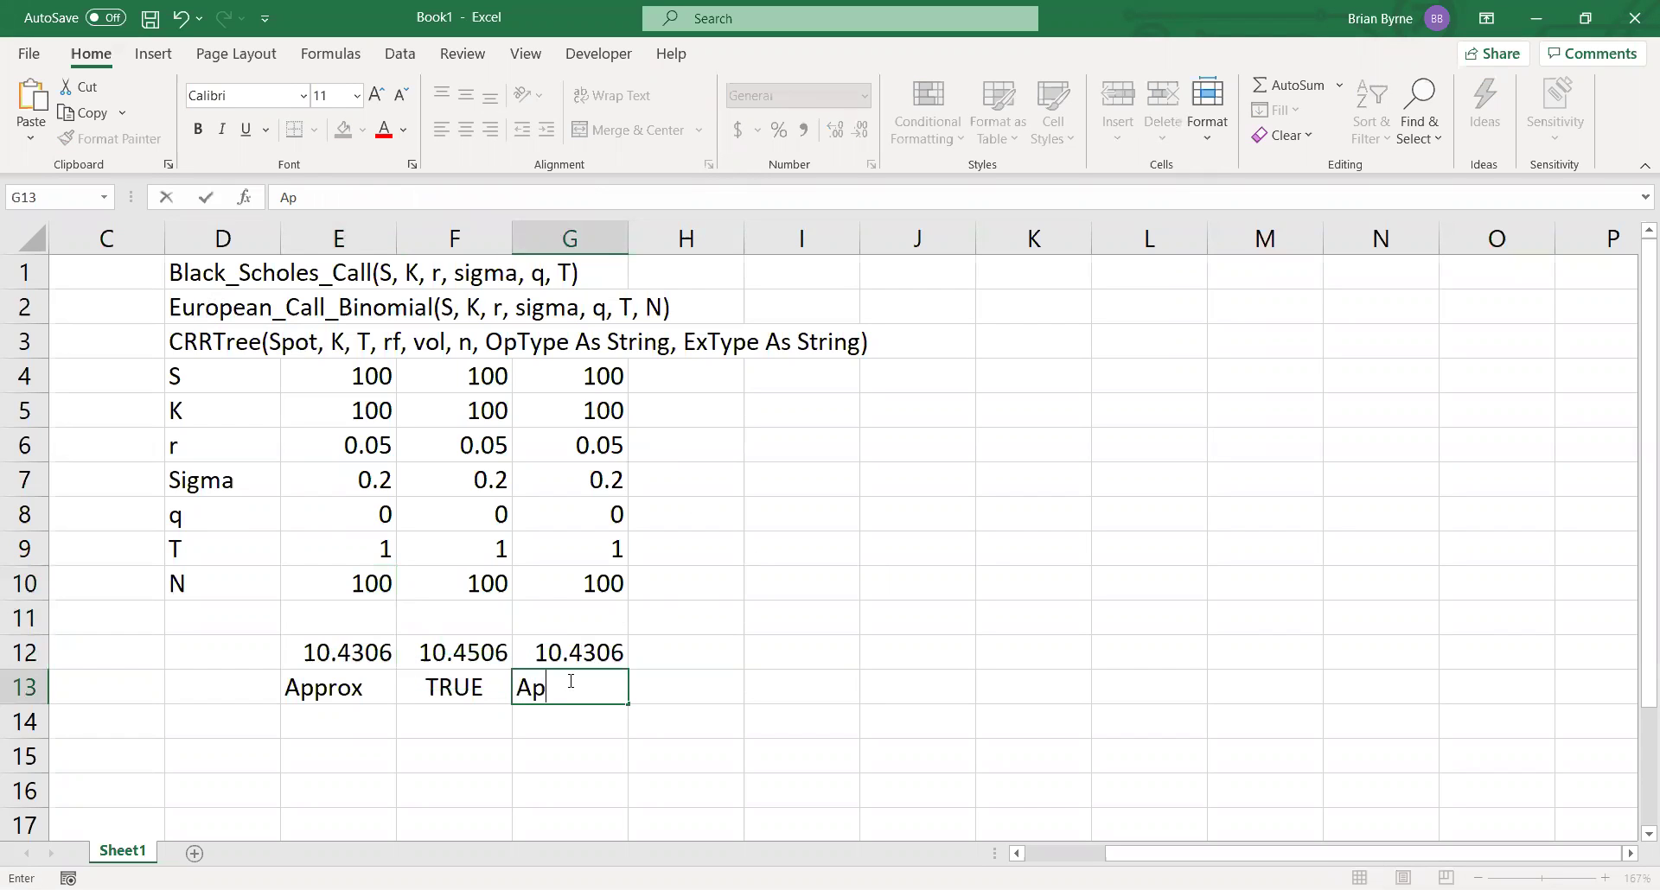
{"action": "type", "text": "prox"}
{"action": "key", "text": "Return"}
{"action": "type", "text": "C"}
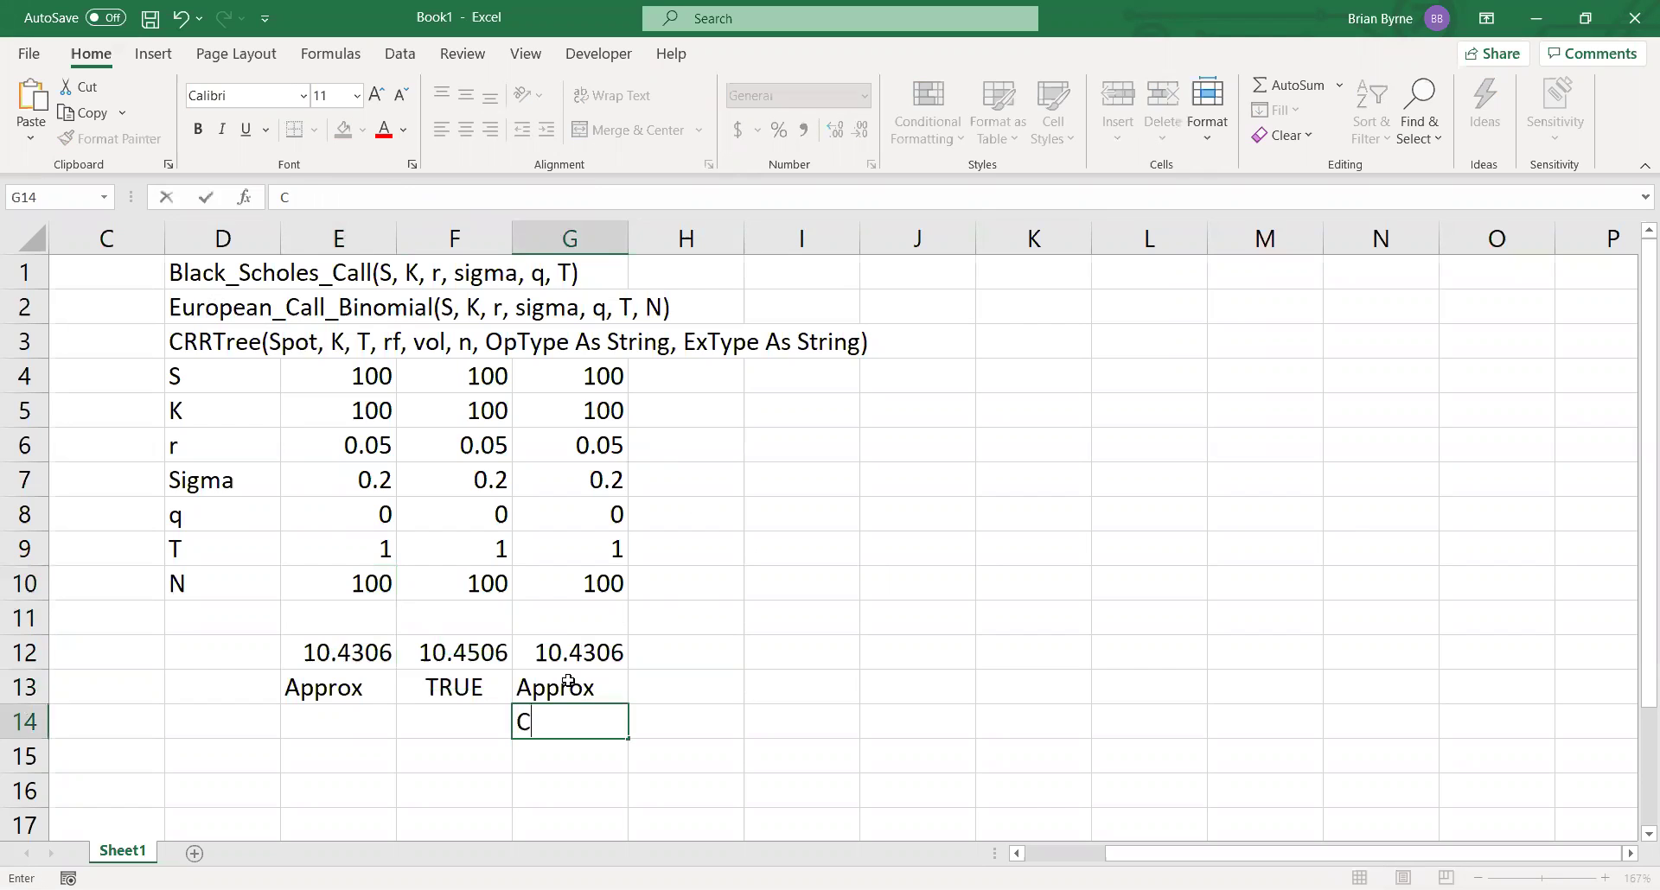
{"action": "type", "text": "RR"}
{"action": "key", "text": "Left"}
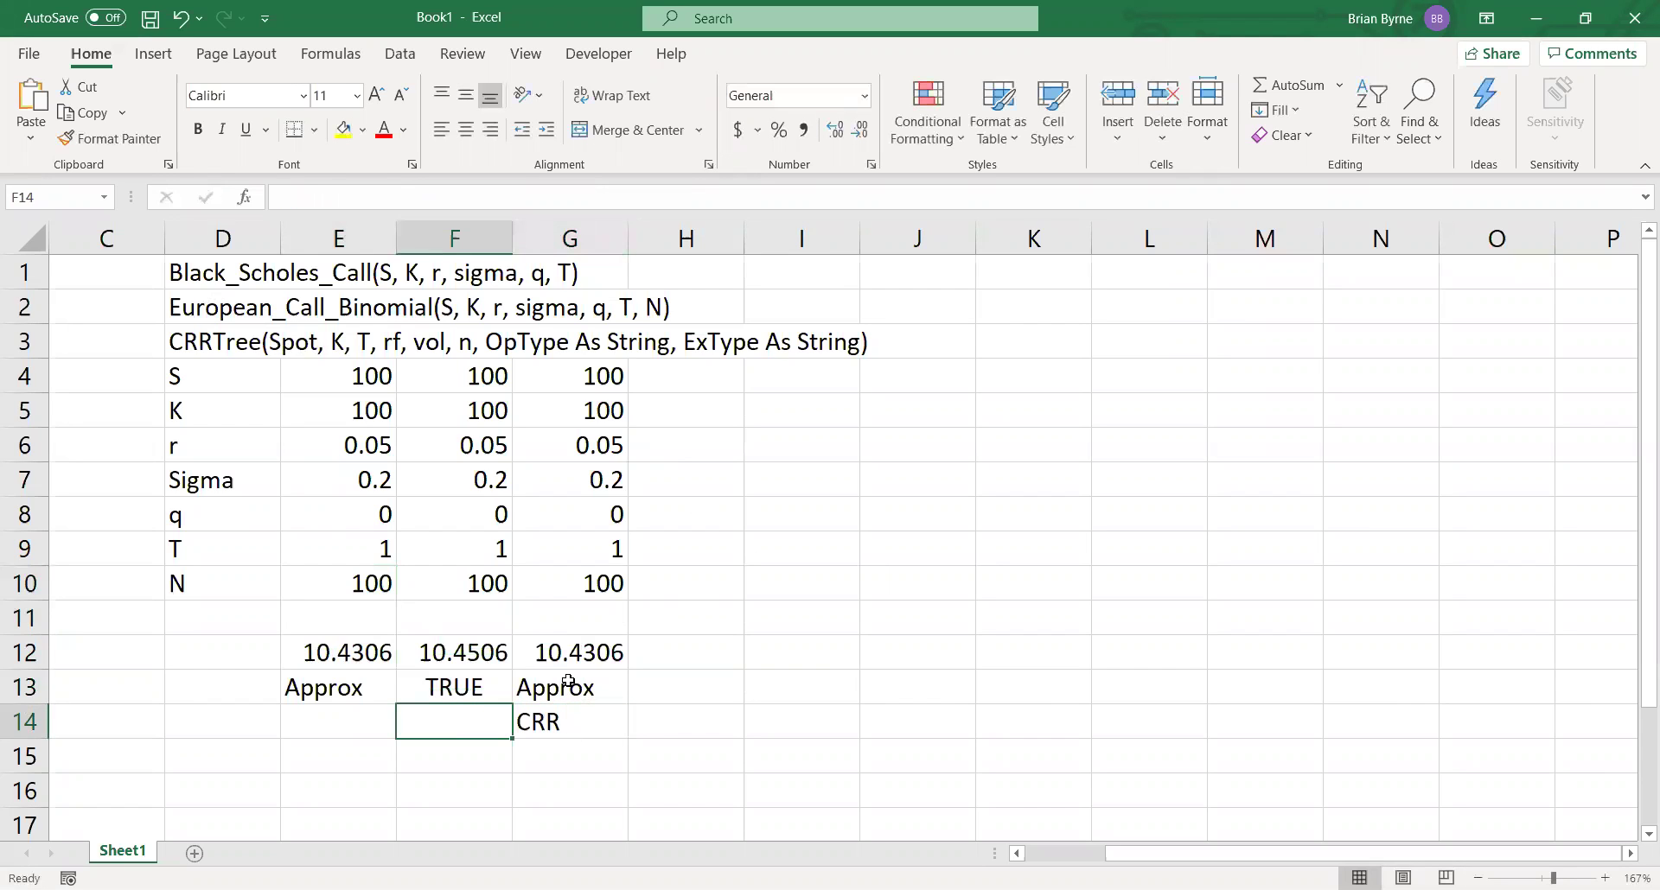
{"action": "type", "text": "C"}
{"action": "key", "text": "BackSpace"}
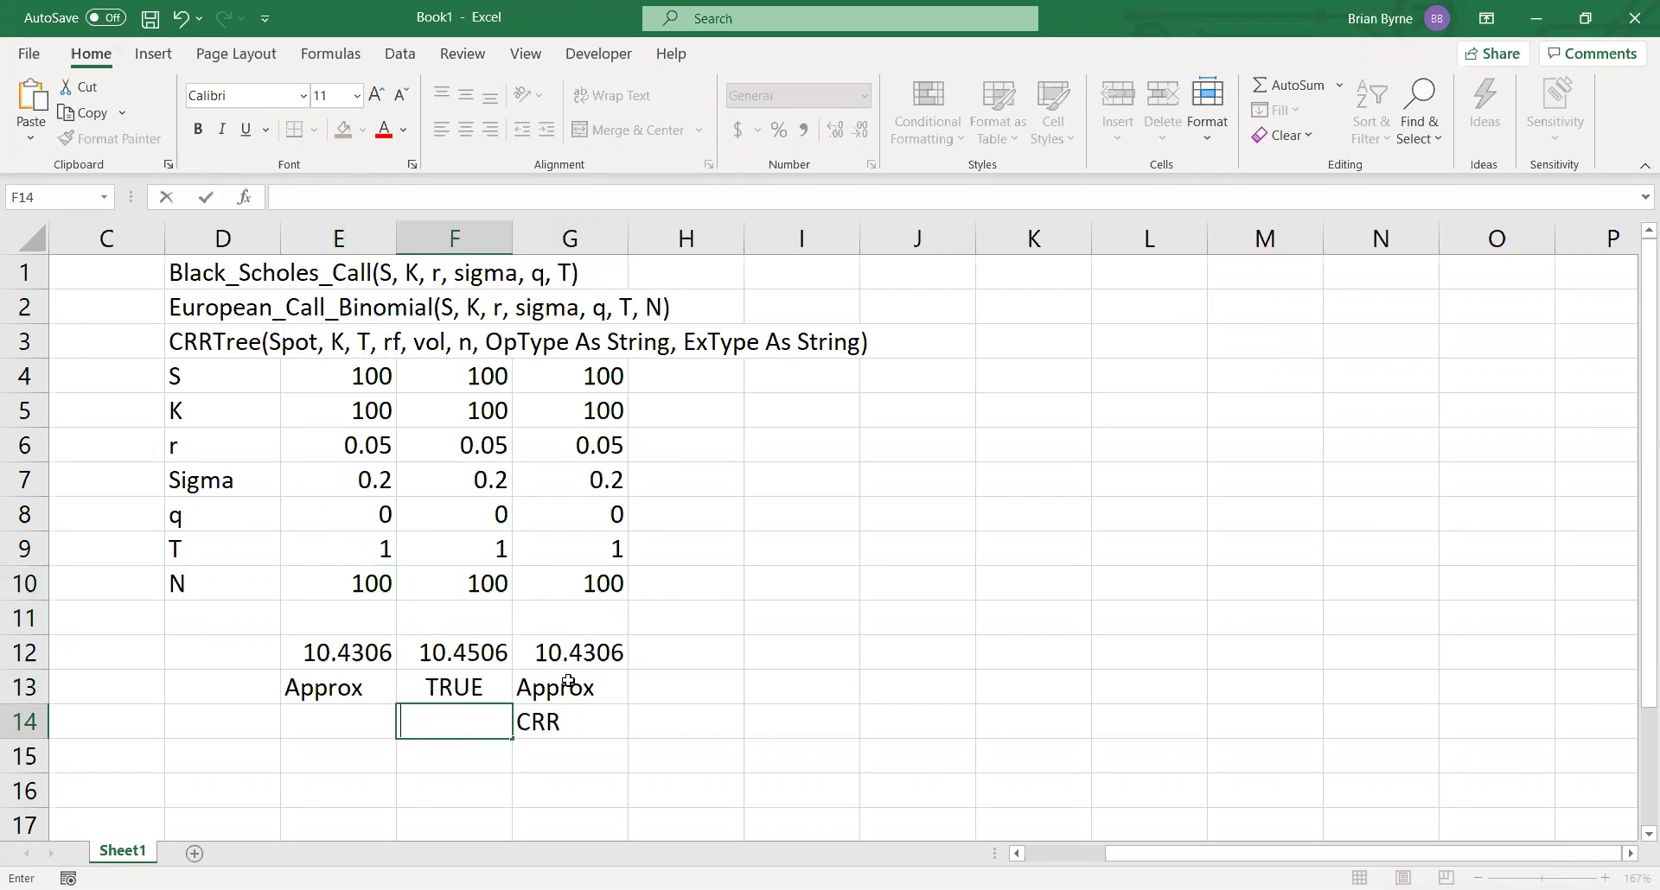
{"action": "type", "text": "BS"}
{"action": "key", "text": "Return"}
{"action": "key", "text": "Left"}
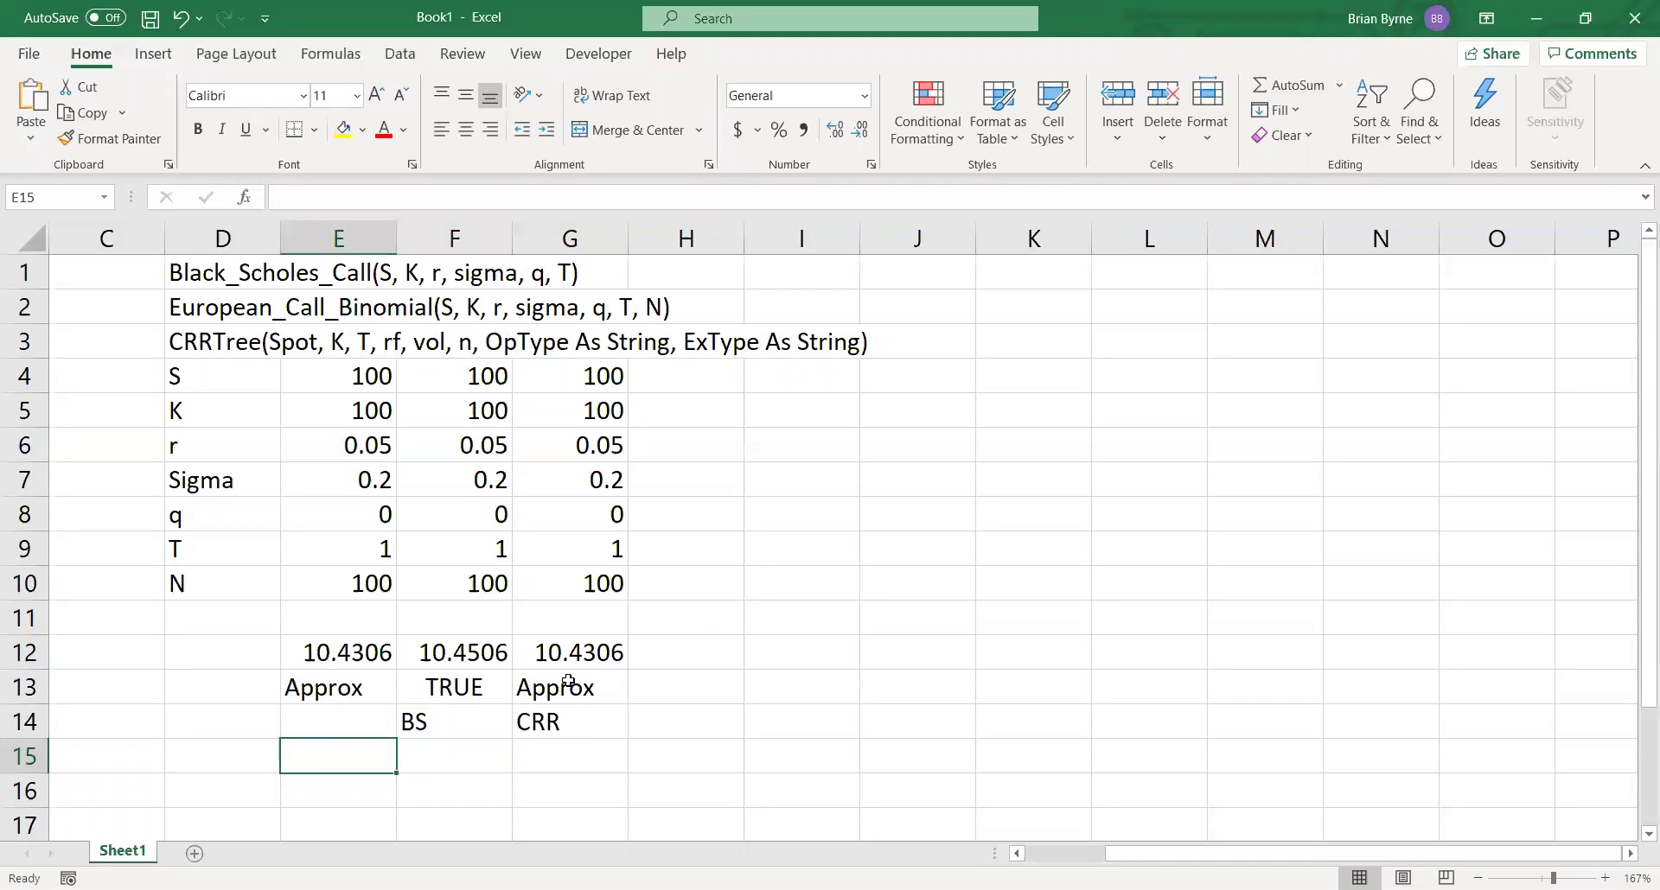
{"action": "key", "text": "Up"}
{"action": "type", "text": "CR"}
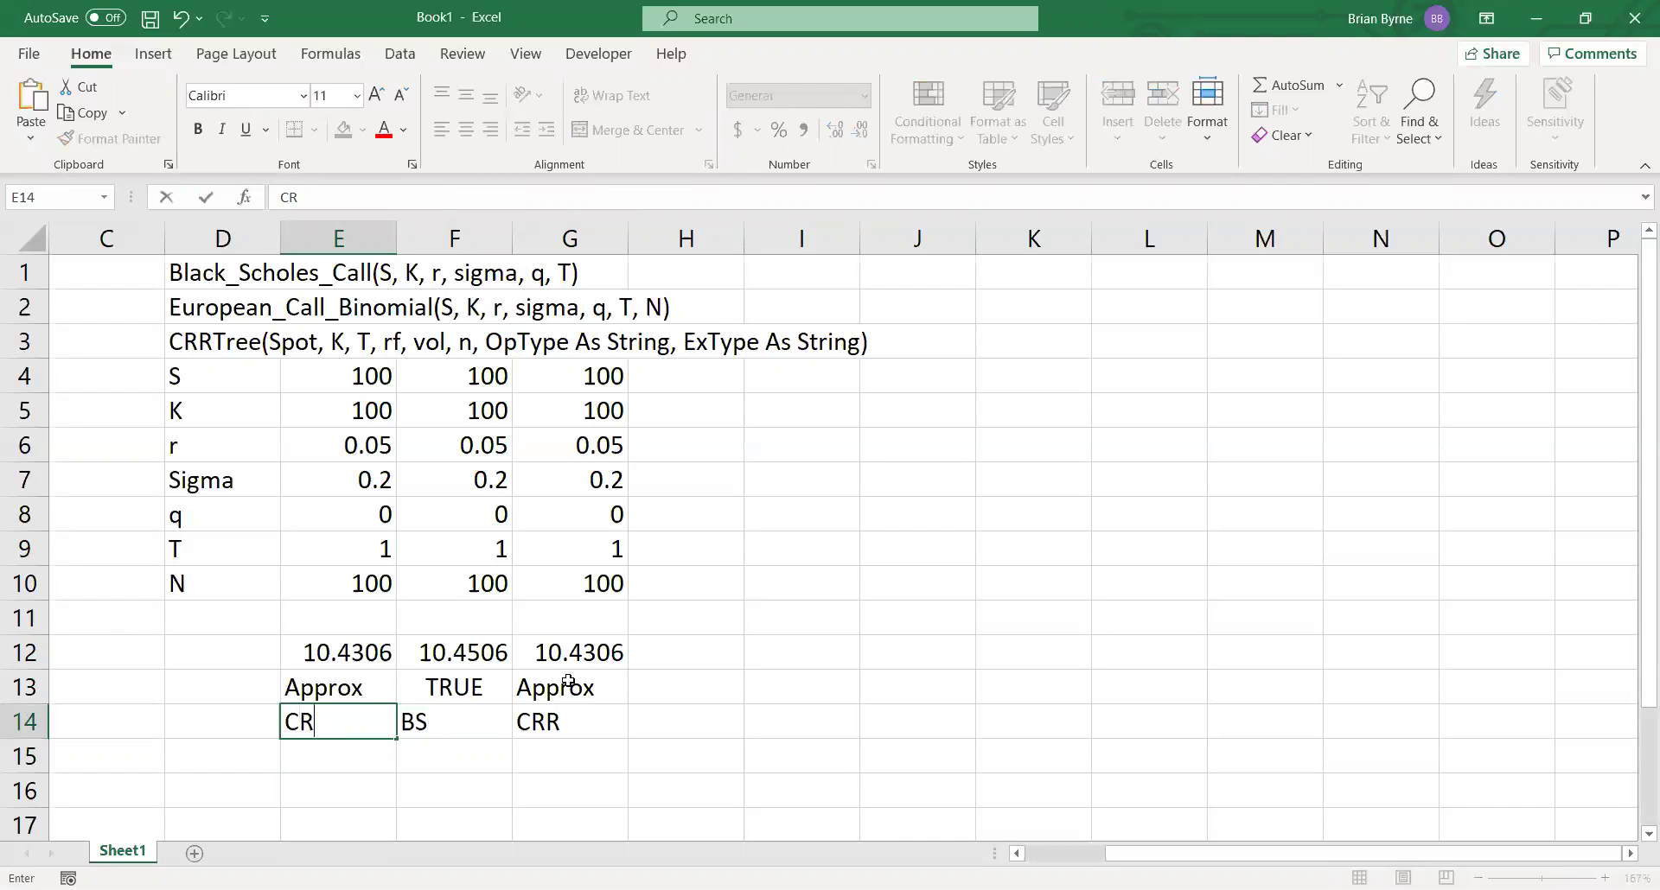
{"action": "type", "text": "R"}
{"action": "type", "text": "kb"}
{"action": "left_click", "coordinate": [666, 774]}
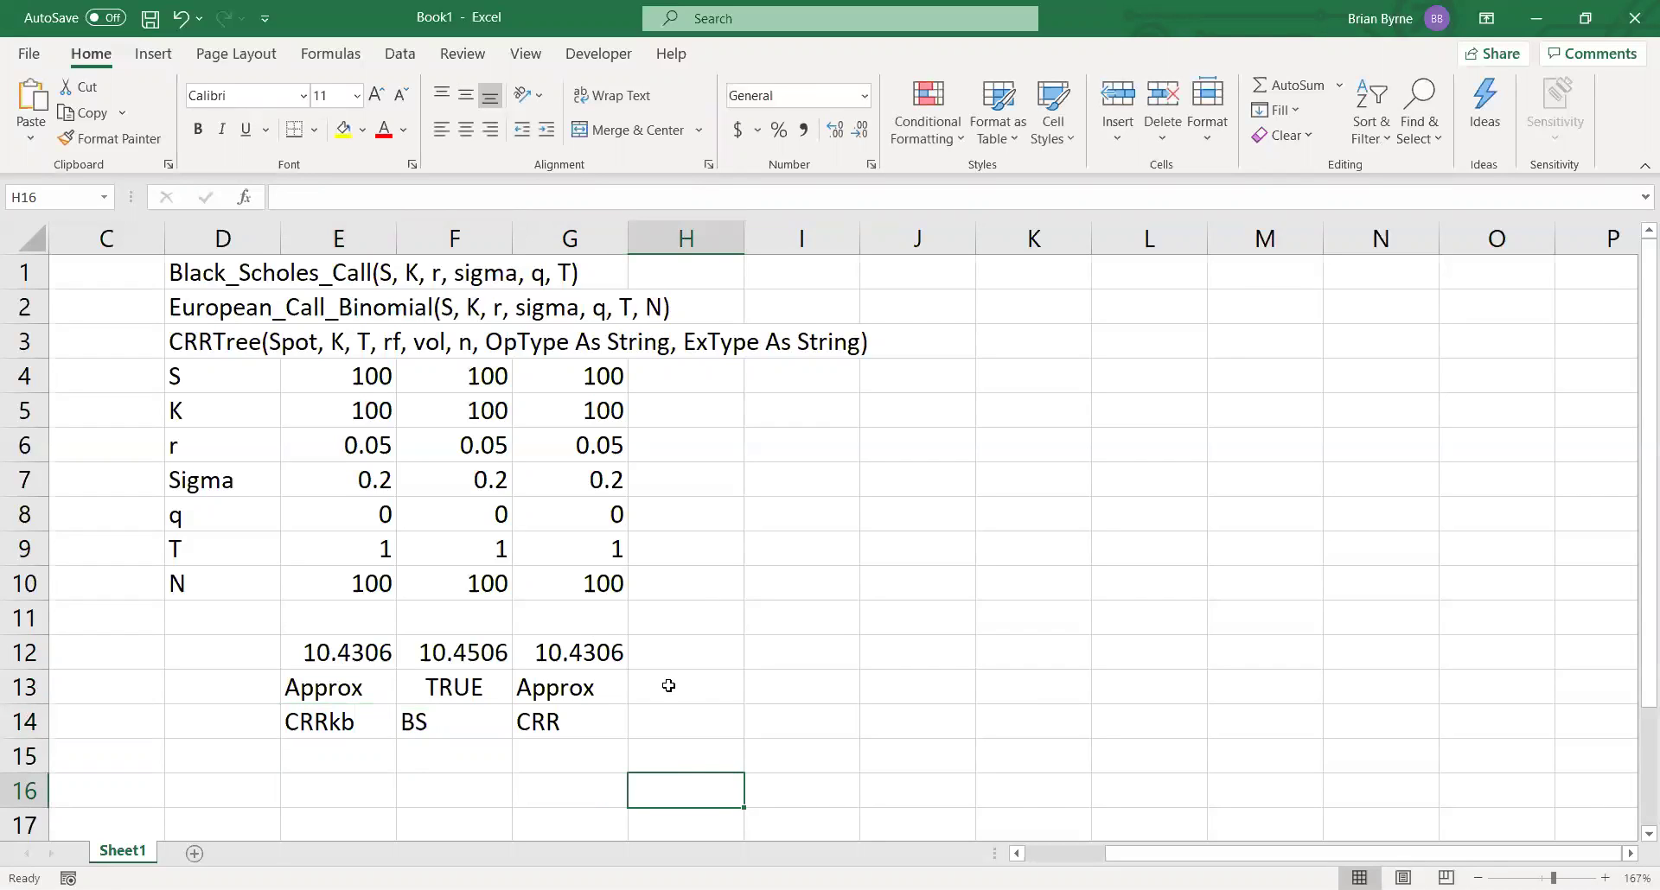